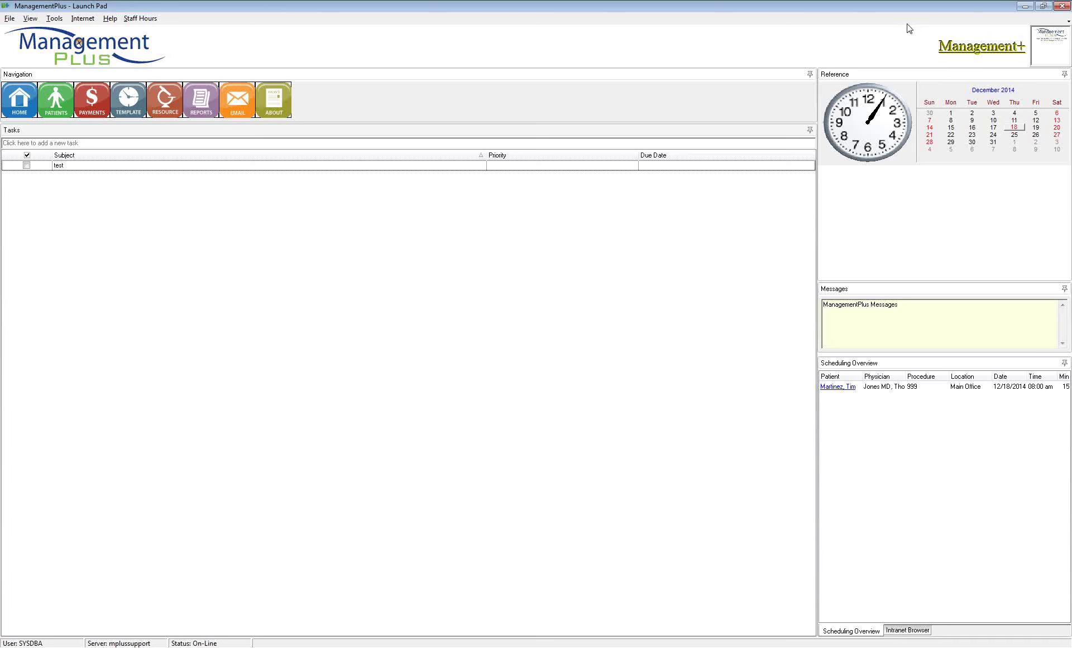
Step: Open Adjustment Types via File > Billing > Billing Setup > Codes
{"action": "left_click", "coordinate": [10, 18]}
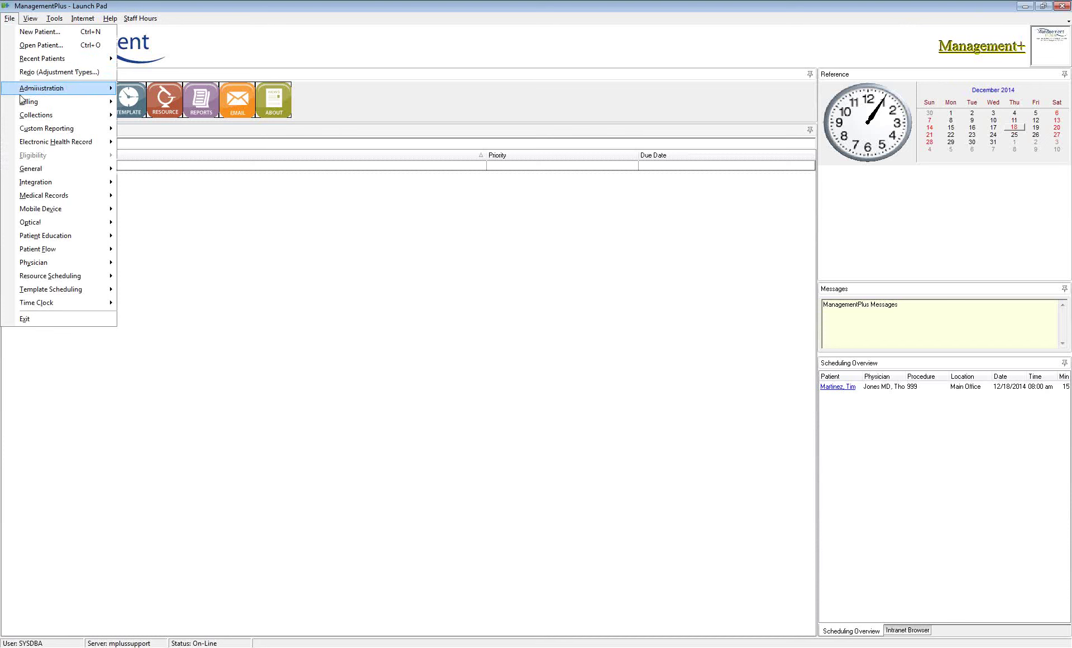
{"action": "mouse_move", "coordinate": [25, 102]}
{"action": "mouse_move", "coordinate": [243, 273]}
{"action": "mouse_move", "coordinate": [289, 295]}
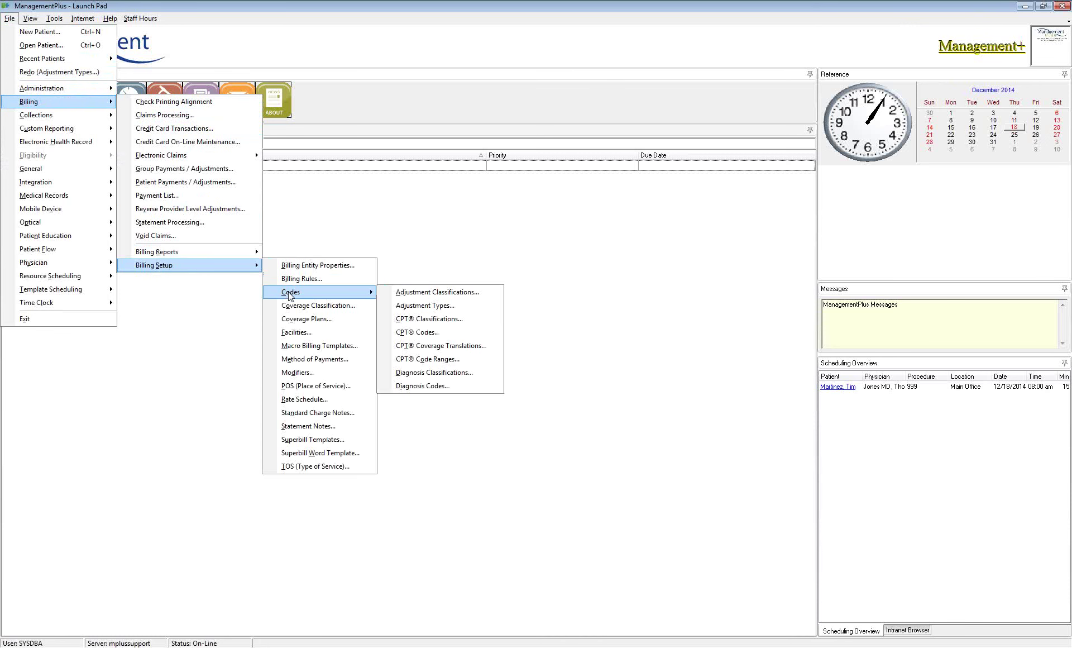
{"action": "left_click", "coordinate": [453, 309]}
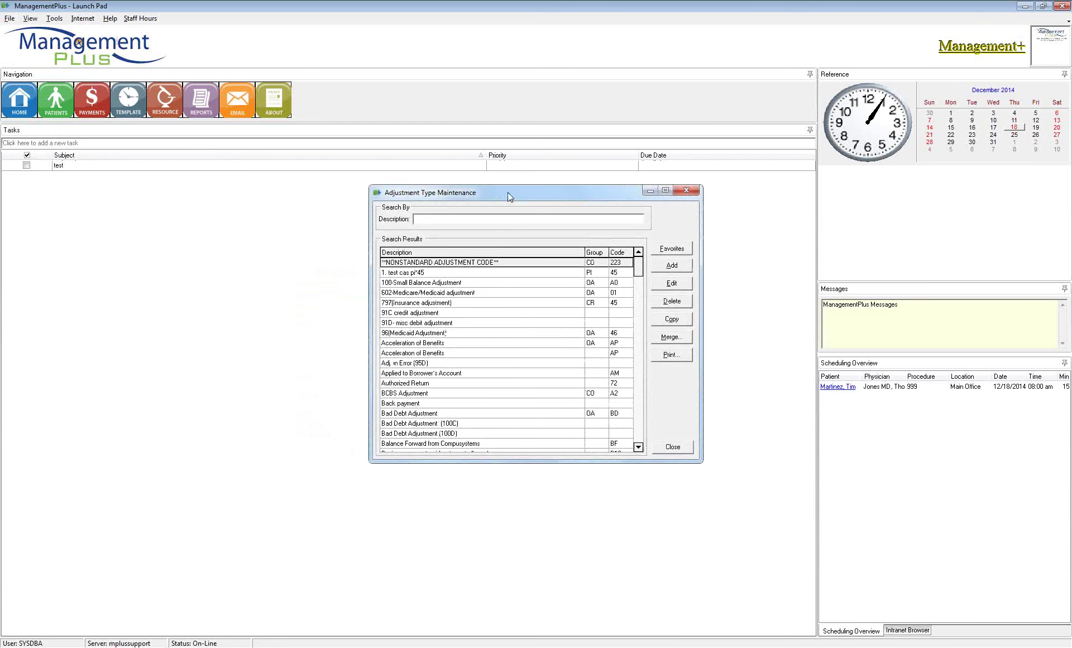
Step: Move the Adjustment Type Maintenance window up-left and drag its corner to enlarge it
{"action": "left_click_drag", "start_coordinate": [508, 193], "coordinate": [447, 134]}
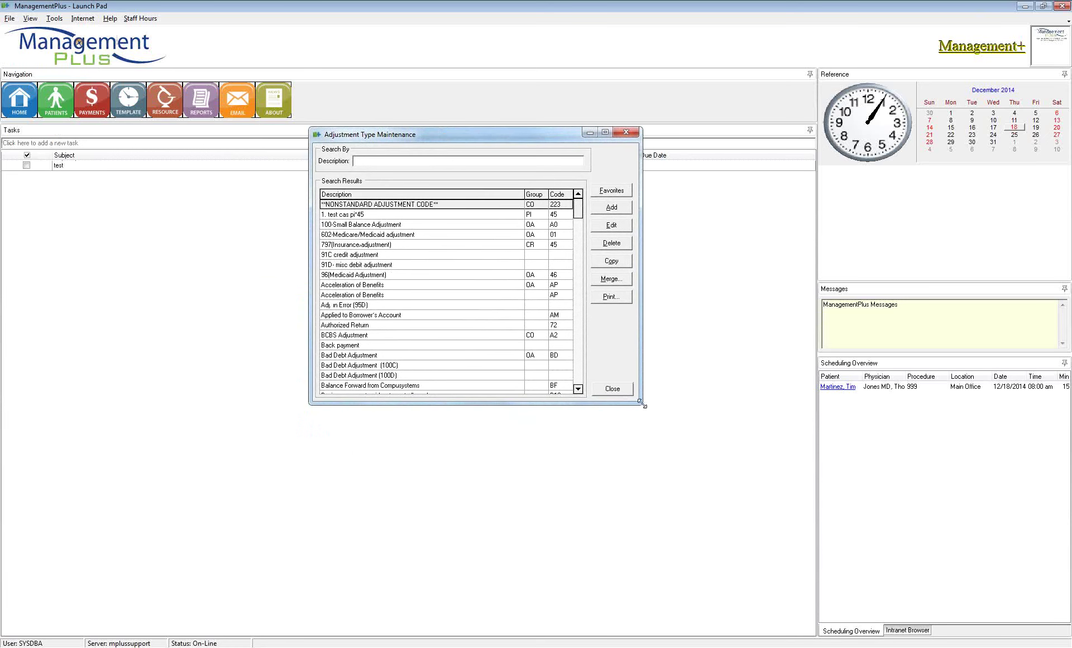
{"action": "left_click_drag", "start_coordinate": [641, 403], "coordinate": [728, 573]}
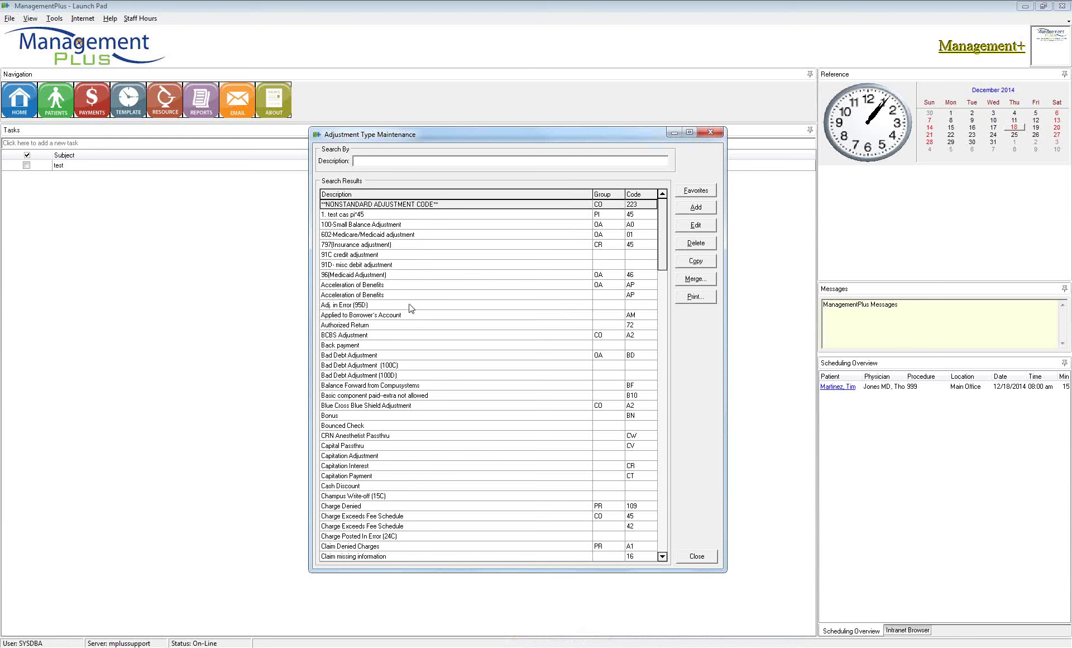
Step: Sort the adjustment types by Group, then Code, then back to Description
{"action": "left_click", "coordinate": [613, 196]}
{"action": "left_click", "coordinate": [631, 195]}
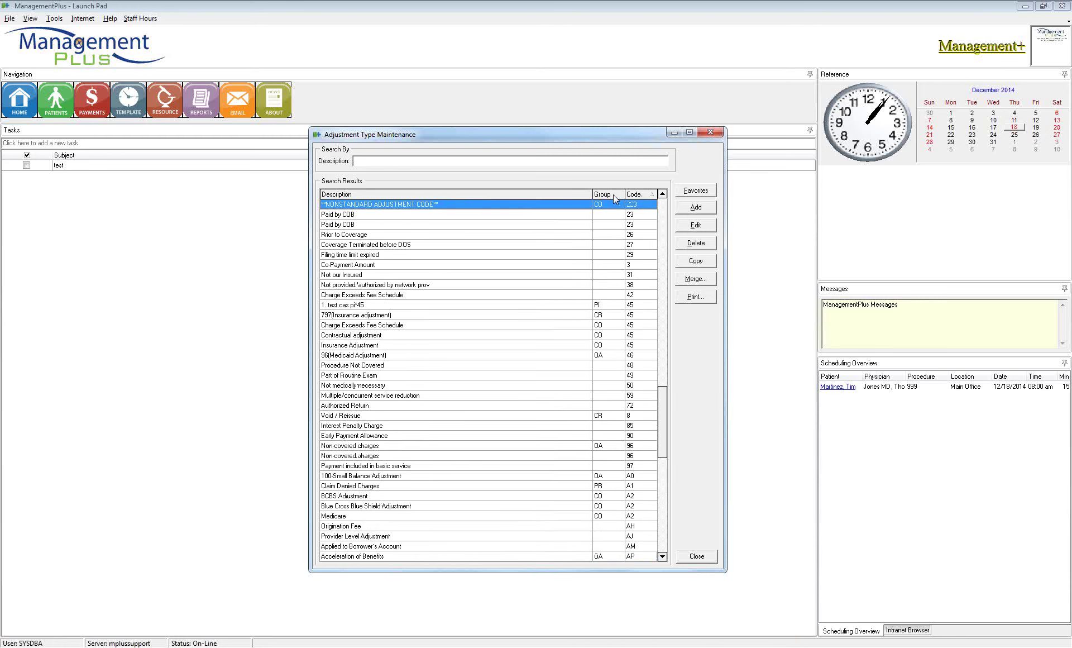
{"action": "left_click", "coordinate": [586, 194]}
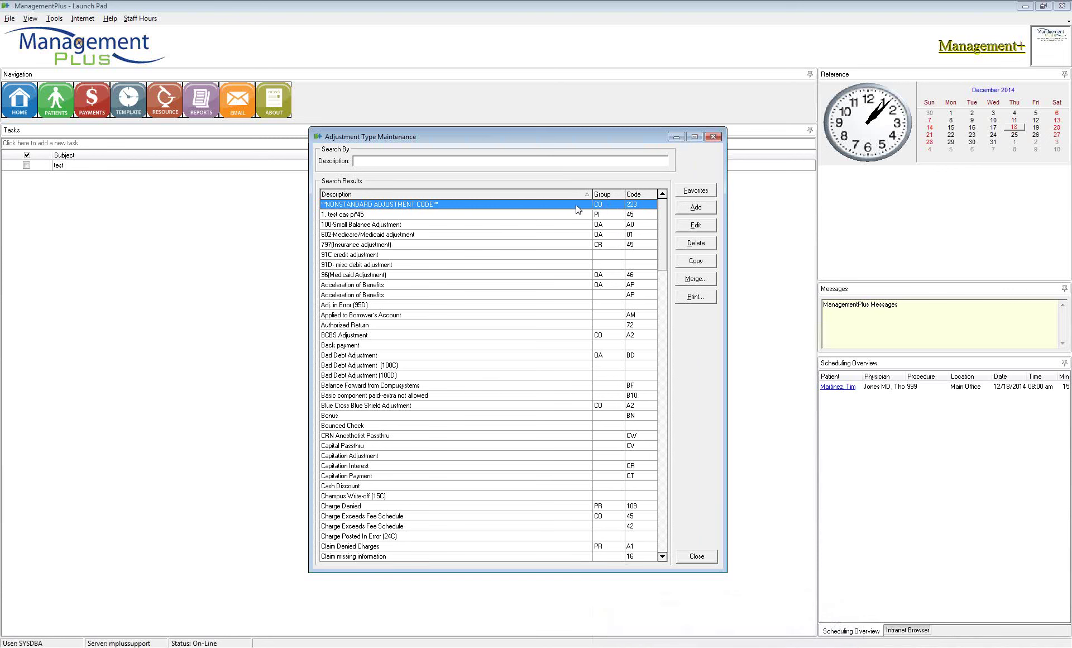
Step: Rename NONSTANDARD ADJUSTMENT CODE (CO, 223) to 'Sequestration Adj' and view its group code choices
{"action": "left_click", "coordinate": [695, 226]}
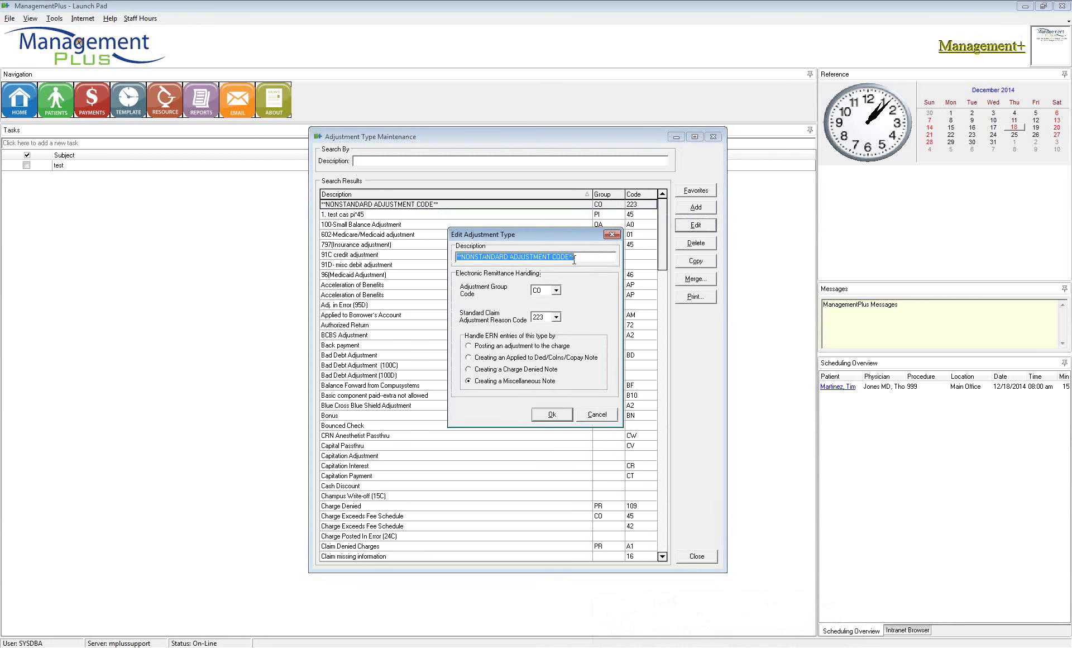
{"action": "type", "text": "Sequestra"}
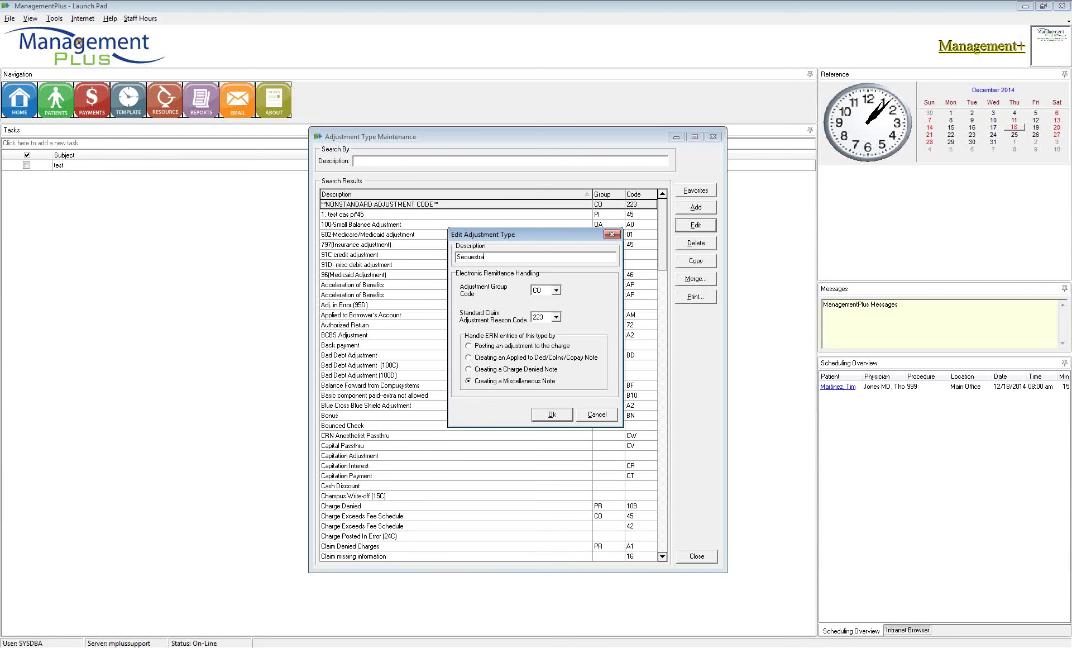
{"action": "type", "text": "tion Adj"}
{"action": "left_click", "coordinate": [557, 291]}
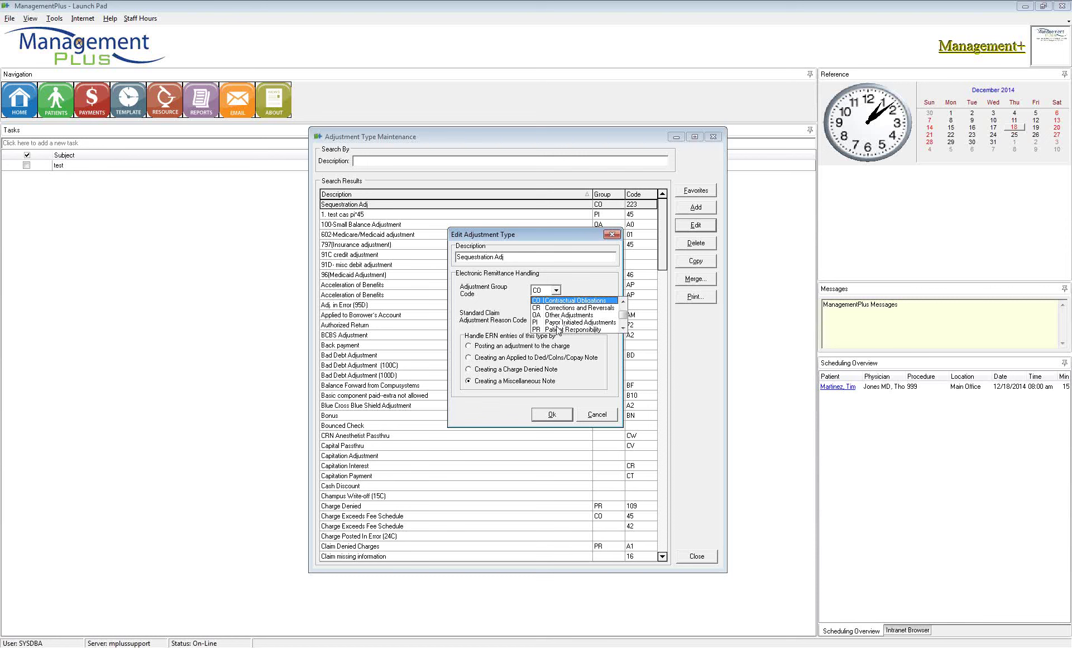
Step: Keep group CO, browse the claim reason code list, and leave reason code 223
{"action": "left_click", "coordinate": [570, 300]}
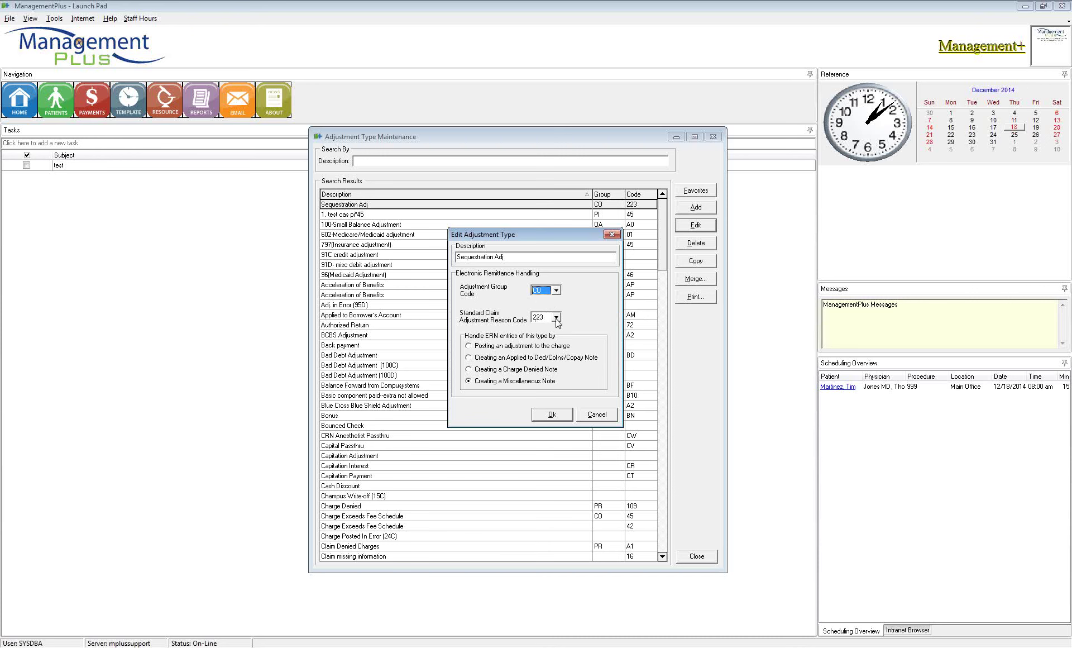
{"action": "left_click", "coordinate": [557, 318]}
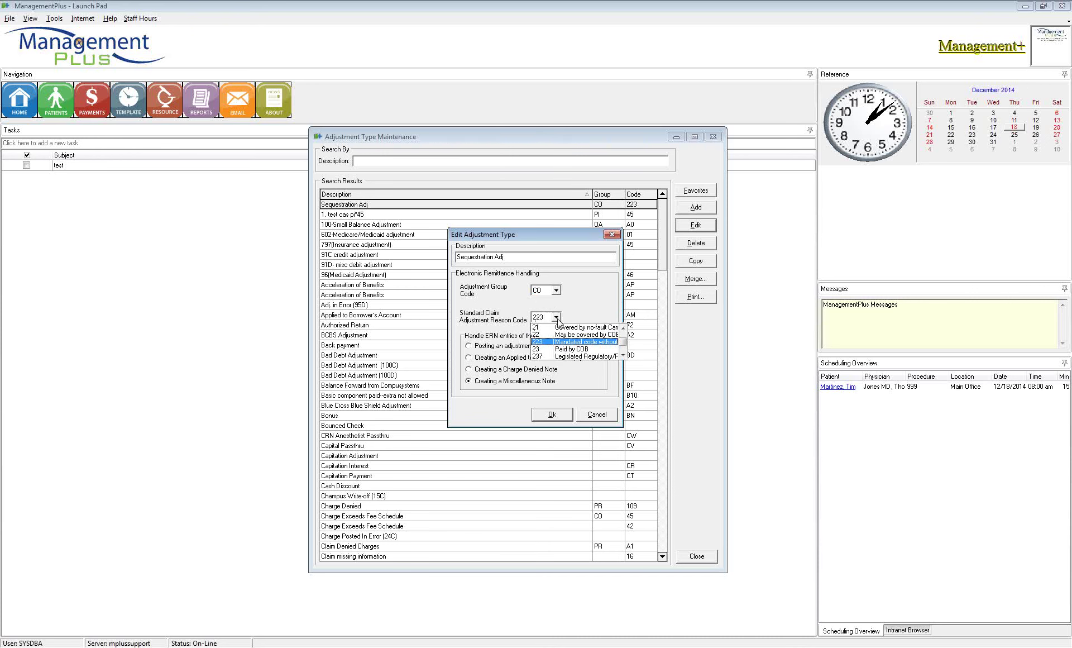
{"action": "left_click", "coordinate": [624, 329]}
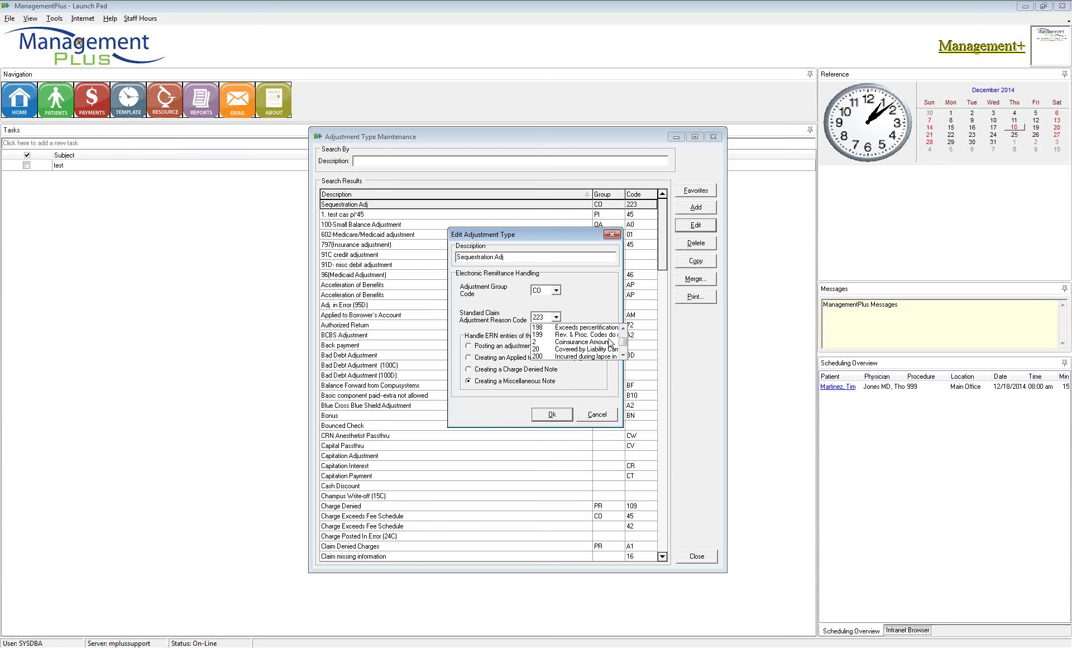
{"action": "left_click", "coordinate": [623, 329]}
{"action": "left_click", "coordinate": [623, 329]}
{"action": "left_click", "coordinate": [623, 329]}
{"action": "left_click", "coordinate": [623, 329]}
{"action": "left_click", "coordinate": [623, 329]}
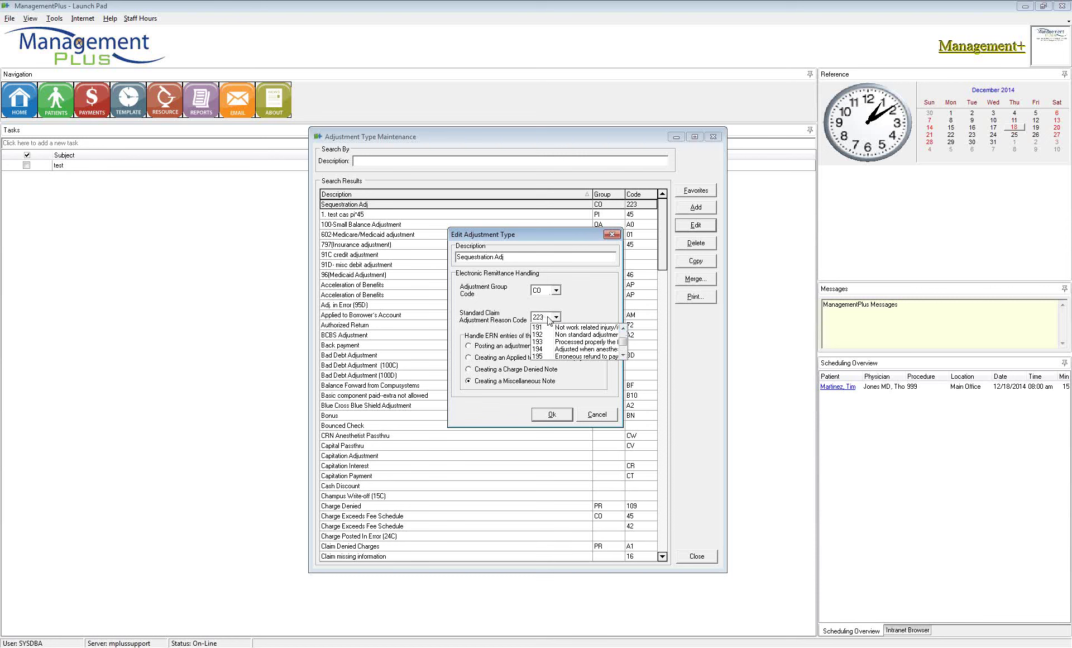
{"action": "left_click", "coordinate": [623, 356]}
{"action": "left_click", "coordinate": [623, 356]}
{"action": "left_click", "coordinate": [623, 356]}
{"action": "left_click", "coordinate": [623, 356]}
{"action": "left_click", "coordinate": [623, 356]}
{"action": "left_click", "coordinate": [623, 356]}
{"action": "left_click", "coordinate": [623, 355]}
{"action": "left_click", "coordinate": [624, 356]}
{"action": "left_click", "coordinate": [623, 355]}
{"action": "left_click", "coordinate": [623, 355]}
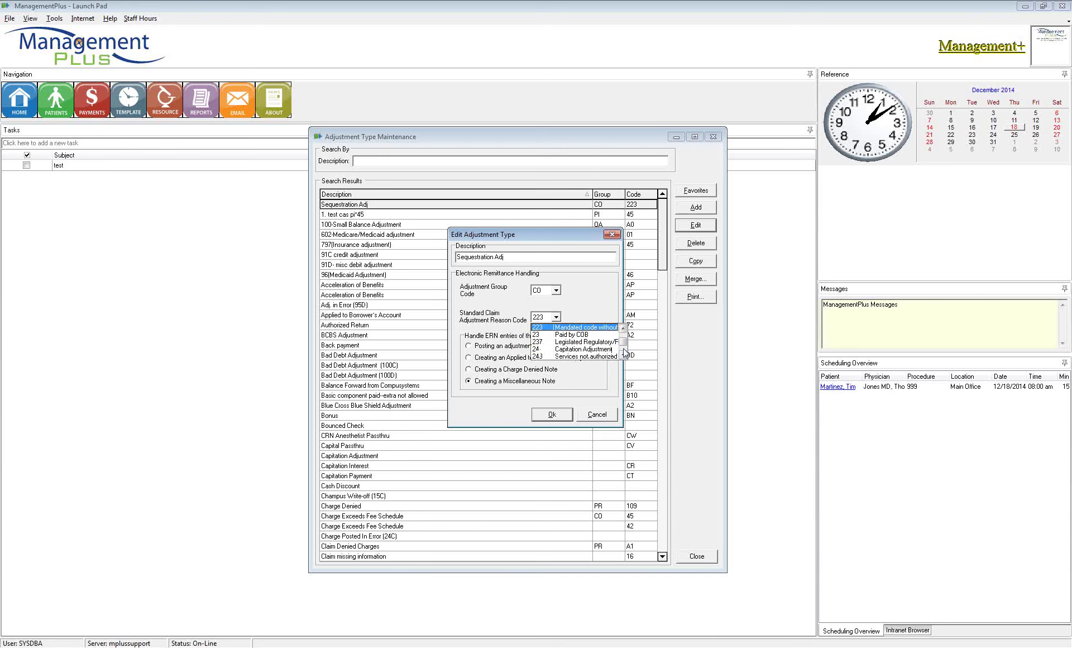
{"action": "left_click", "coordinate": [623, 356]}
{"action": "left_click", "coordinate": [623, 355]}
{"action": "left_click", "coordinate": [623, 356]}
{"action": "left_click", "coordinate": [624, 356]}
{"action": "left_click", "coordinate": [623, 356]}
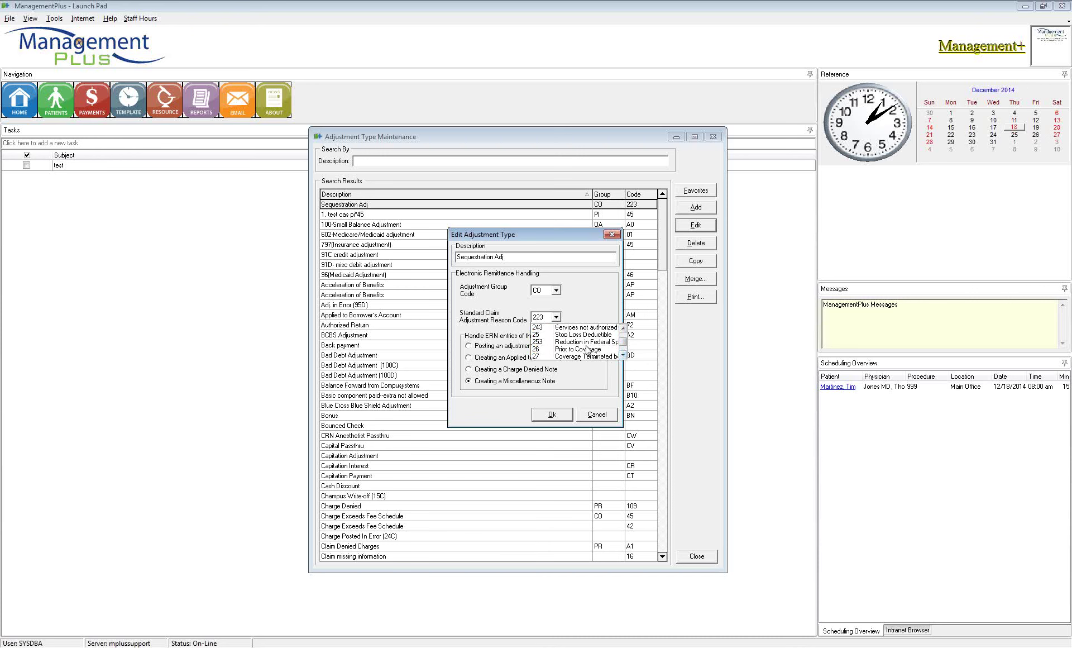
{"action": "left_click", "coordinate": [623, 356]}
{"action": "left_click", "coordinate": [623, 356]}
{"action": "left_click", "coordinate": [624, 356]}
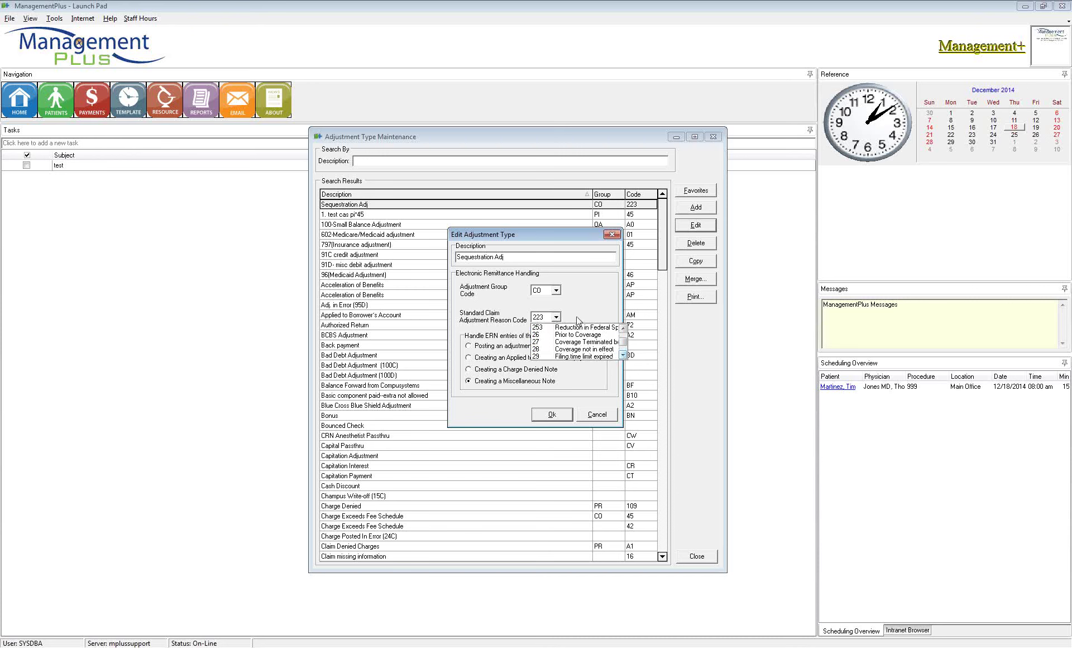
{"action": "left_click", "coordinate": [578, 317]}
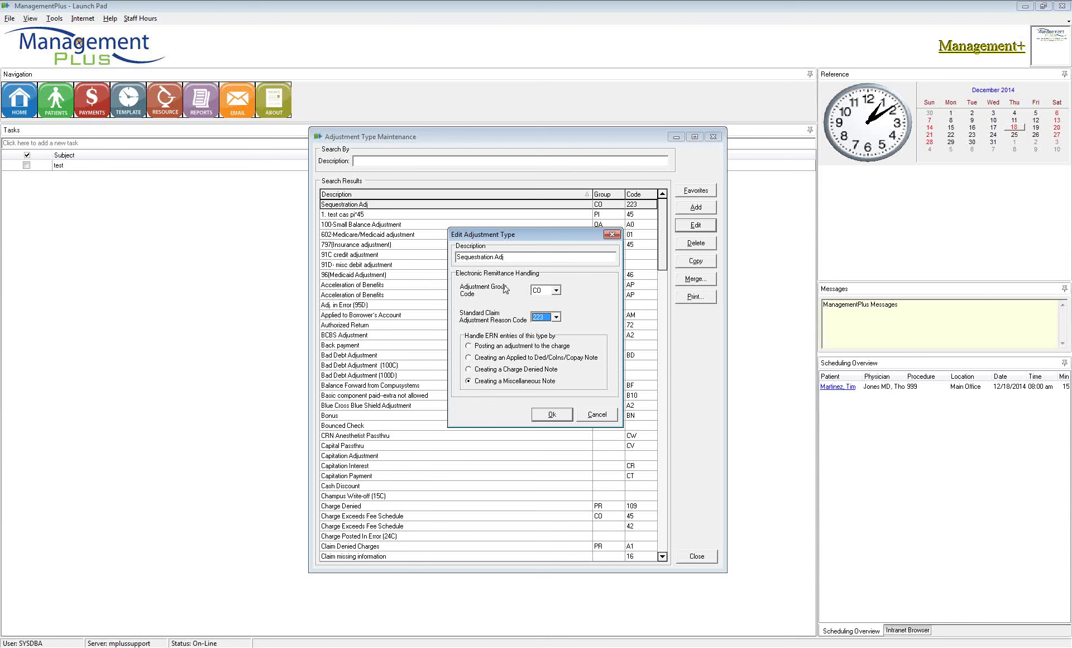
Step: Save the Sequestration Adj changes and scroll the adjustment type list back to the top
{"action": "left_click_drag", "start_coordinate": [513, 258], "coordinate": [457, 258]}
{"action": "left_click", "coordinate": [552, 415]}
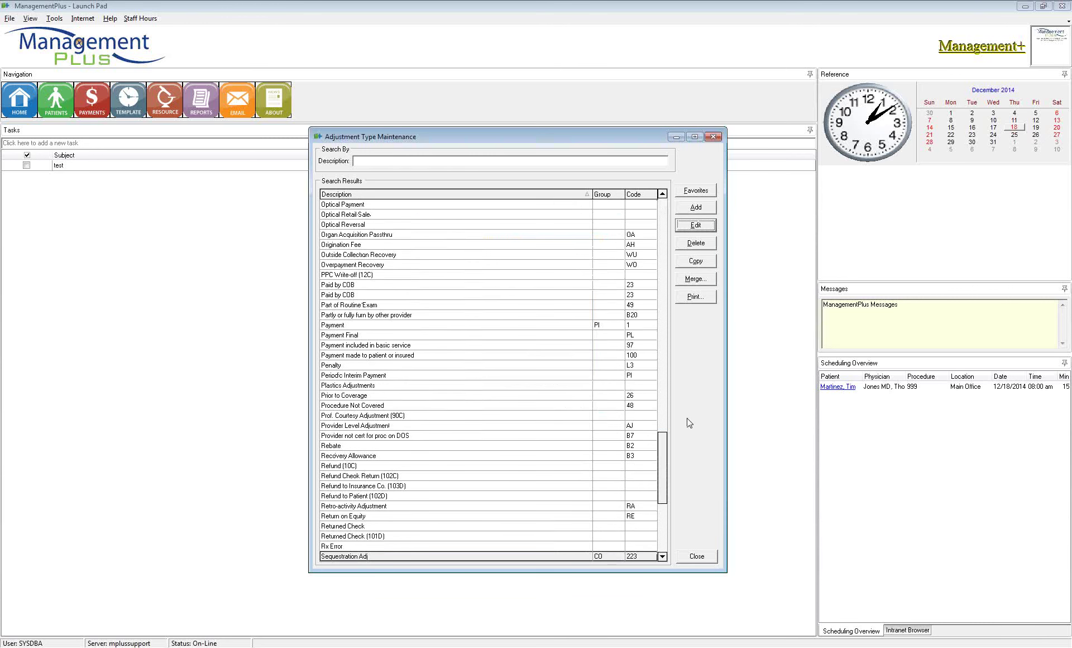
{"action": "left_click_drag", "start_coordinate": [668, 447], "coordinate": [667, 215]}
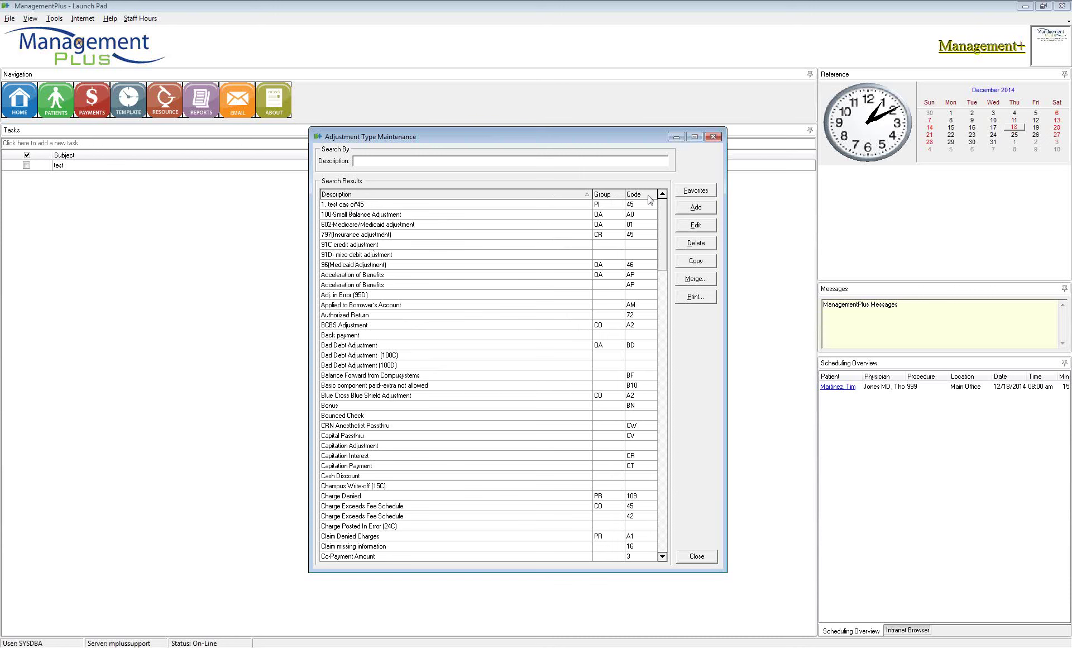
Step: Sort the list by Code and select Not covered by this payor (code 109)
{"action": "left_click", "coordinate": [646, 197]}
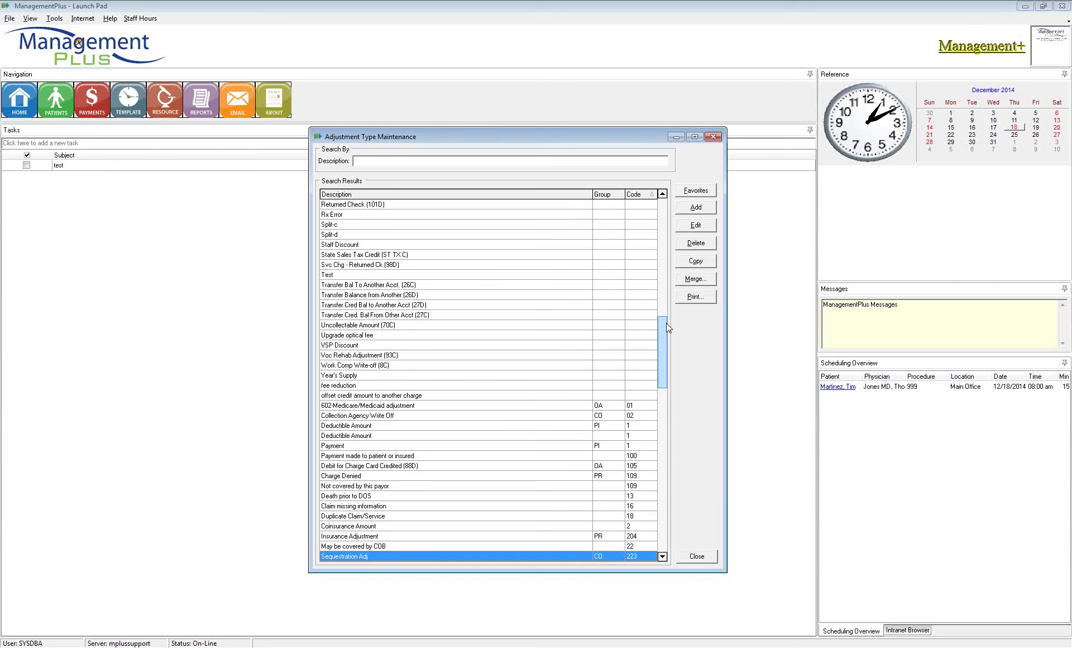
{"action": "left_click_drag", "start_coordinate": [659, 333], "coordinate": [668, 376]}
{"action": "scroll", "coordinate": [667, 376], "scroll_direction": "down", "scroll_amount": 1}
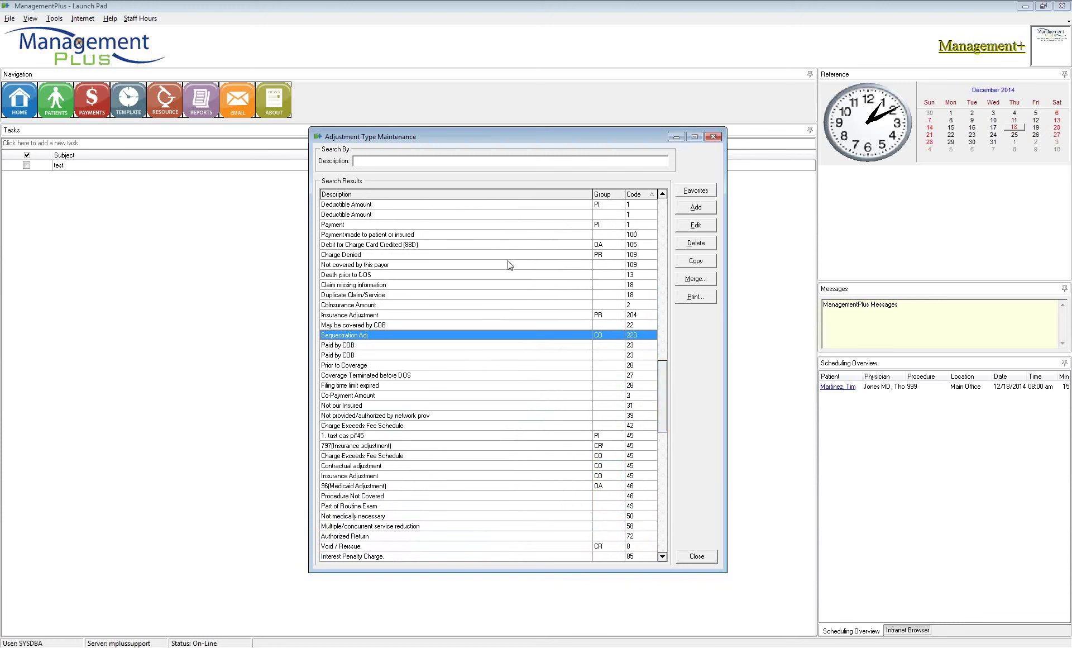
{"action": "left_click", "coordinate": [519, 256]}
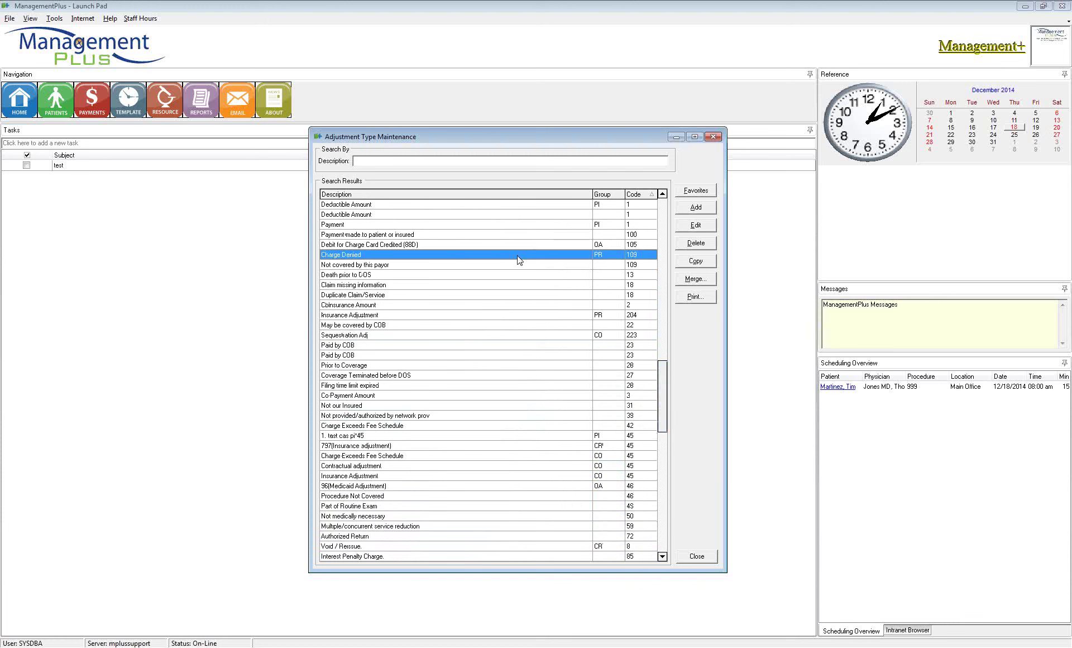
{"action": "left_click", "coordinate": [577, 265]}
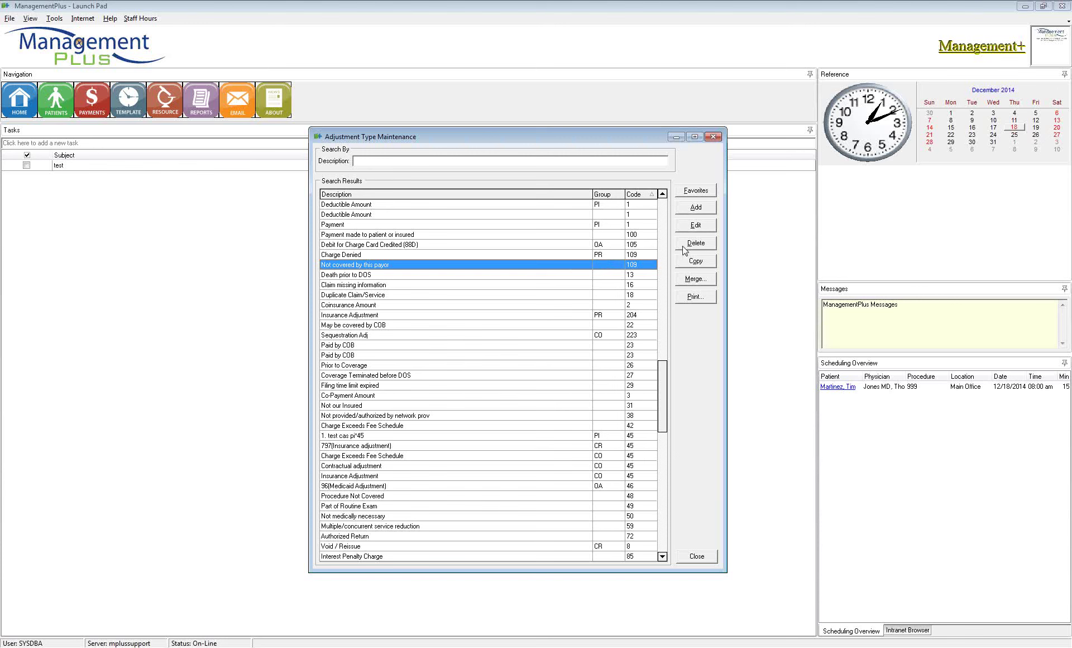
Step: Review Not covered by this payor's group CO and reason code 109, then cancel without saving
{"action": "left_click", "coordinate": [693, 227]}
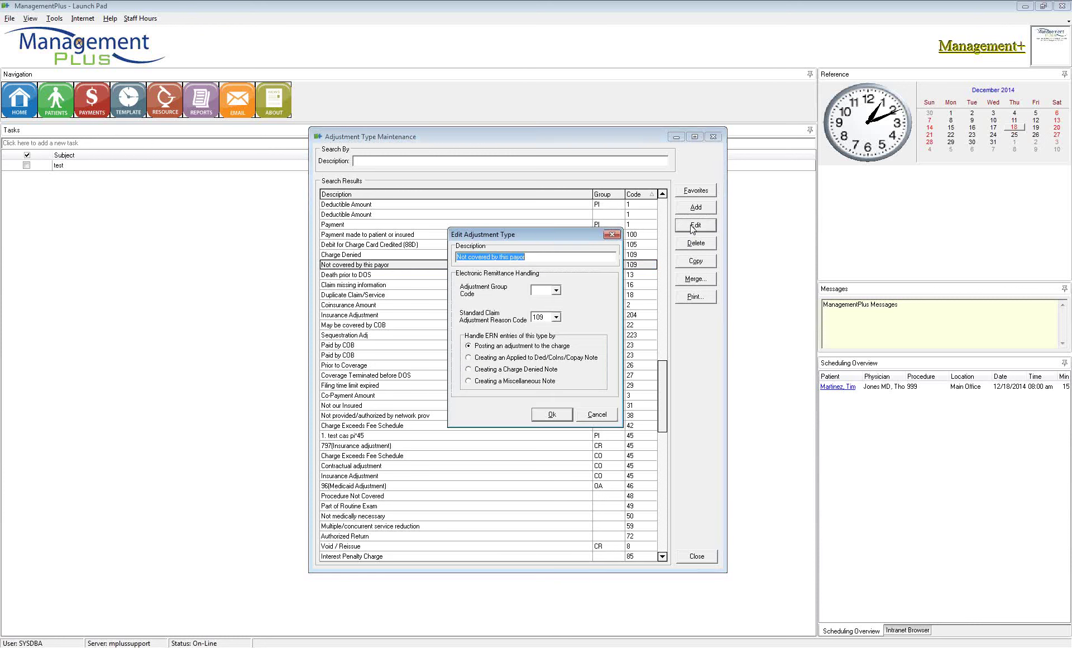
{"action": "left_click", "coordinate": [557, 290]}
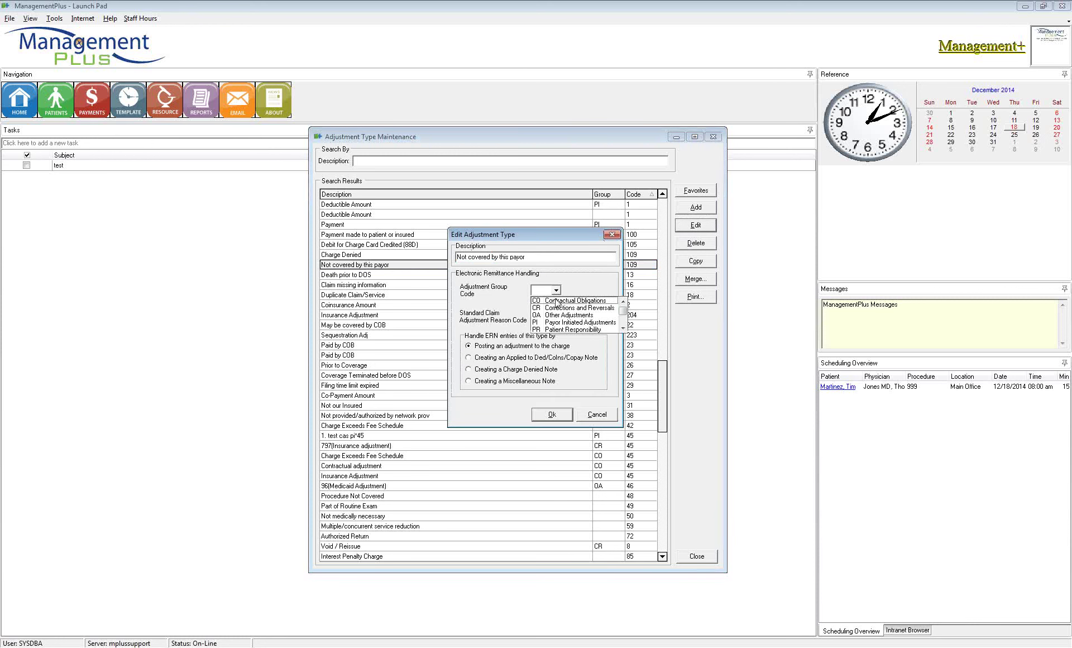
{"action": "left_click", "coordinate": [542, 301]}
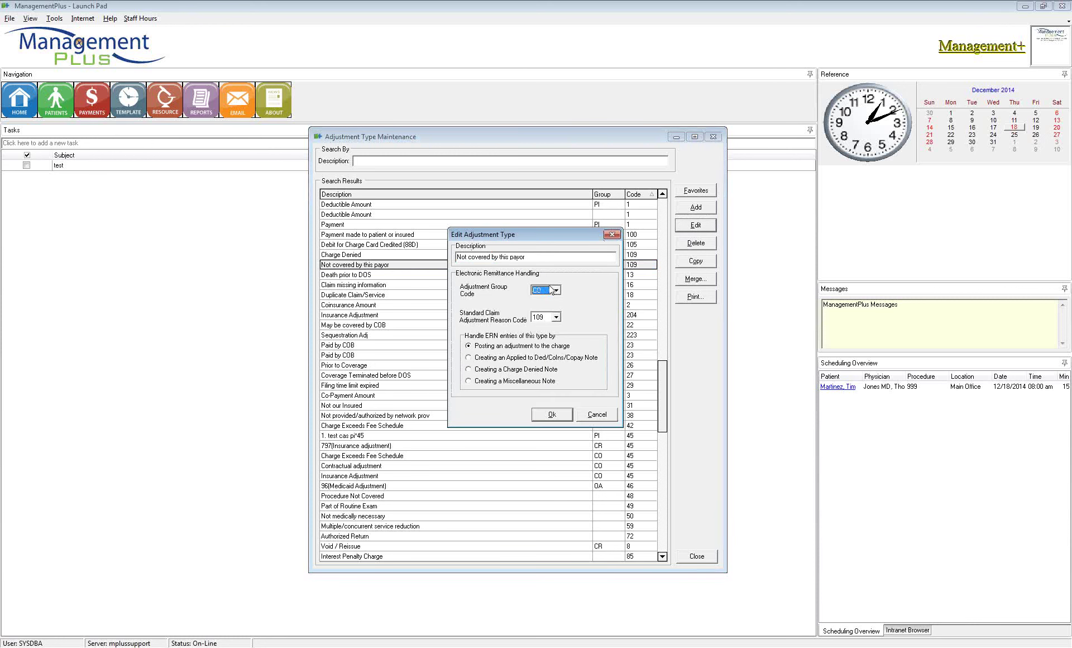
{"action": "left_click", "coordinate": [556, 317]}
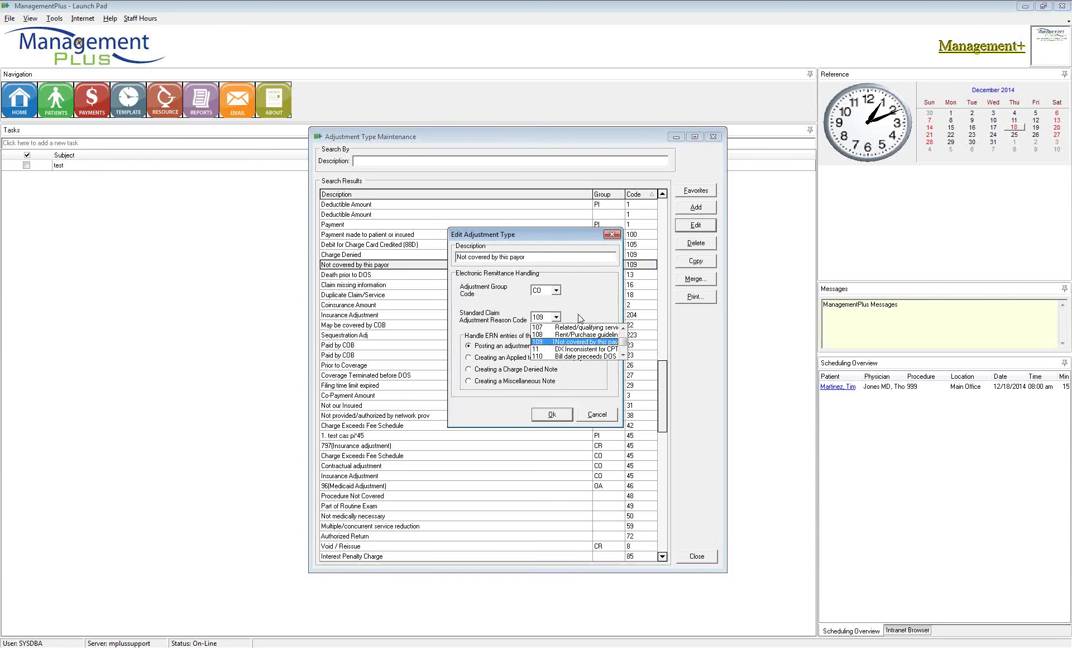
{"action": "left_click", "coordinate": [578, 316]}
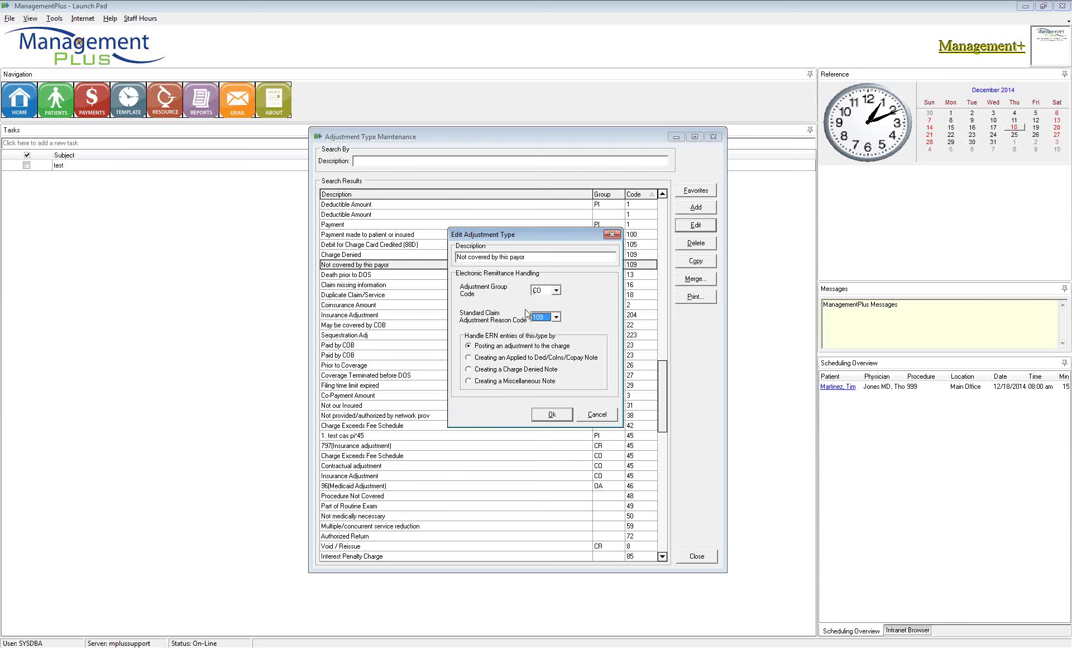
{"action": "left_click", "coordinate": [595, 416]}
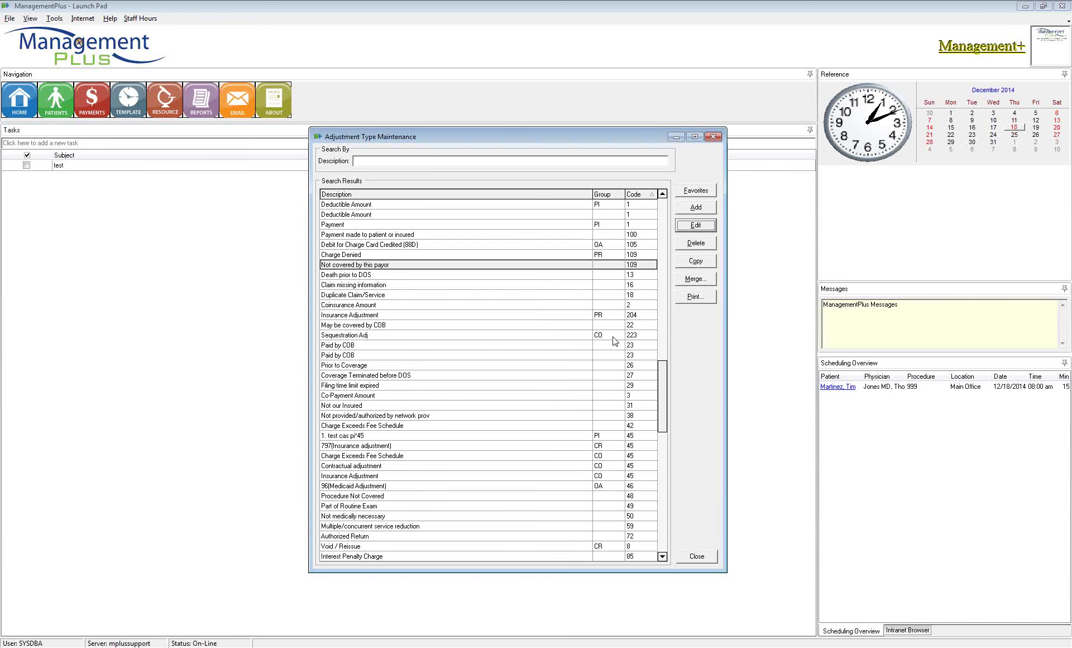
{"action": "left_click_drag", "start_coordinate": [663, 406], "coordinate": [663, 422]}
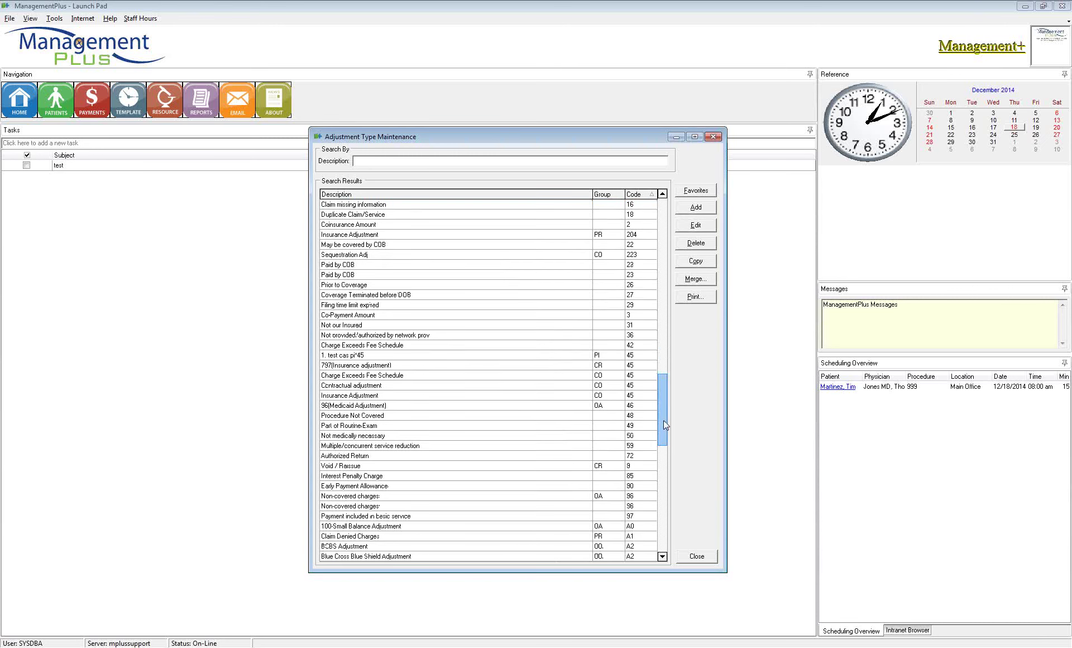
{"action": "left_click", "coordinate": [579, 376]}
{"action": "left_click", "coordinate": [574, 384]}
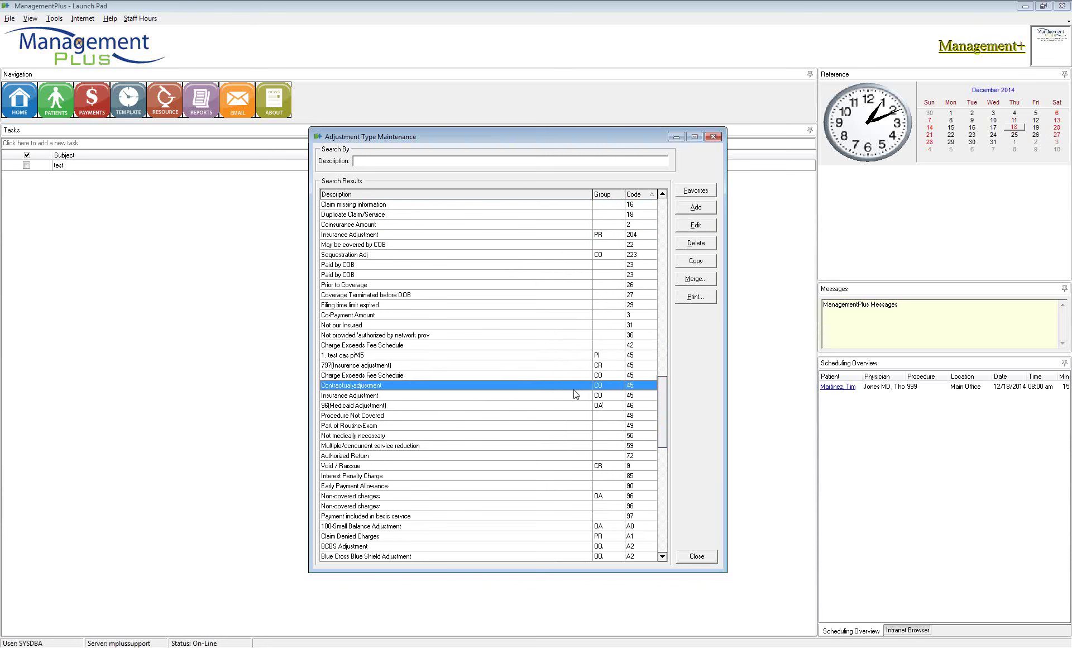
{"action": "left_click", "coordinate": [574, 392]}
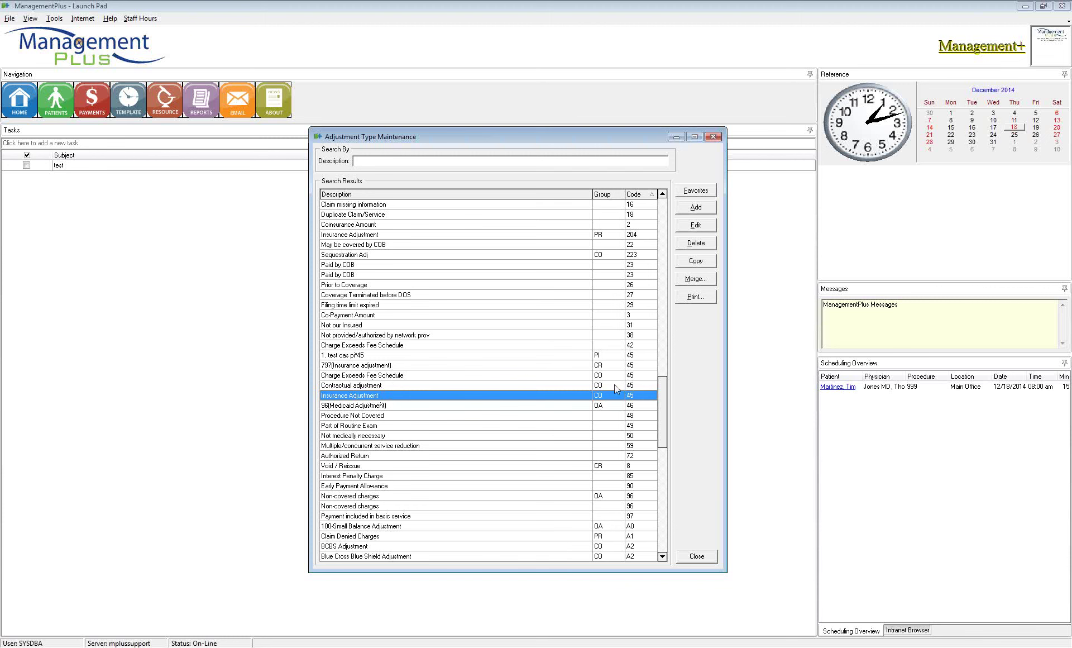
{"action": "left_click", "coordinate": [580, 386]}
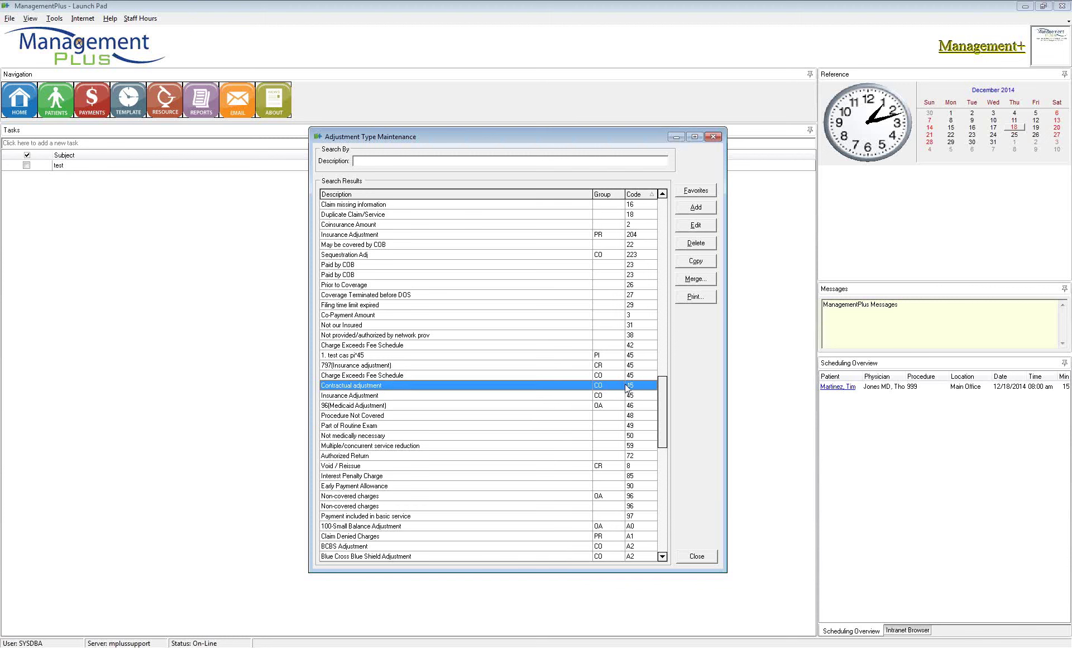
{"action": "left_click", "coordinate": [581, 375]}
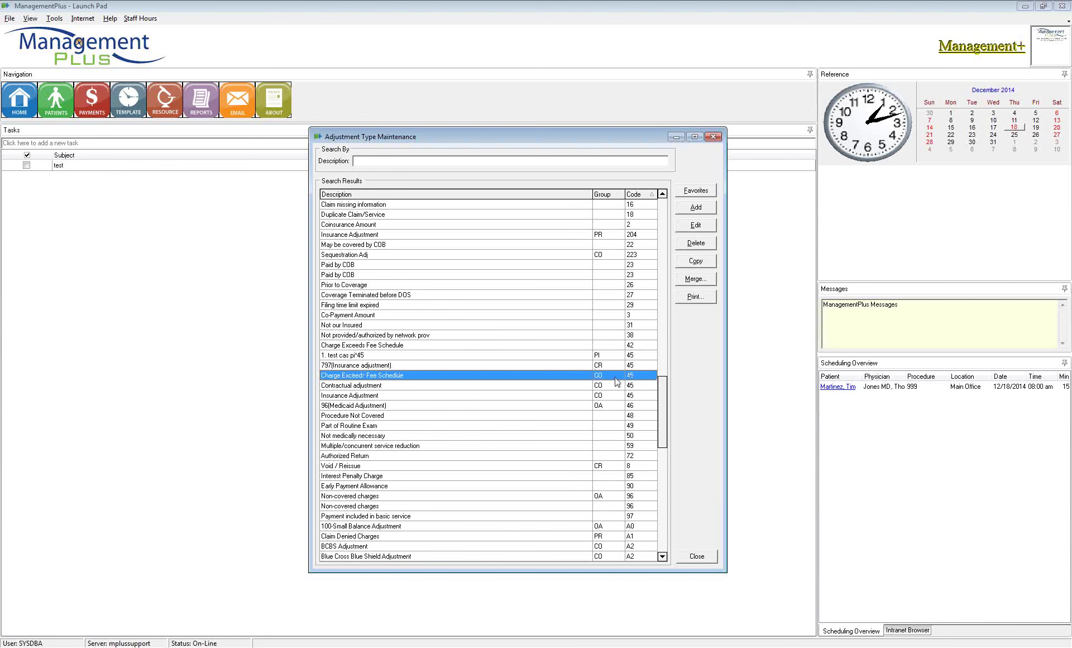
{"action": "left_click", "coordinate": [582, 386]}
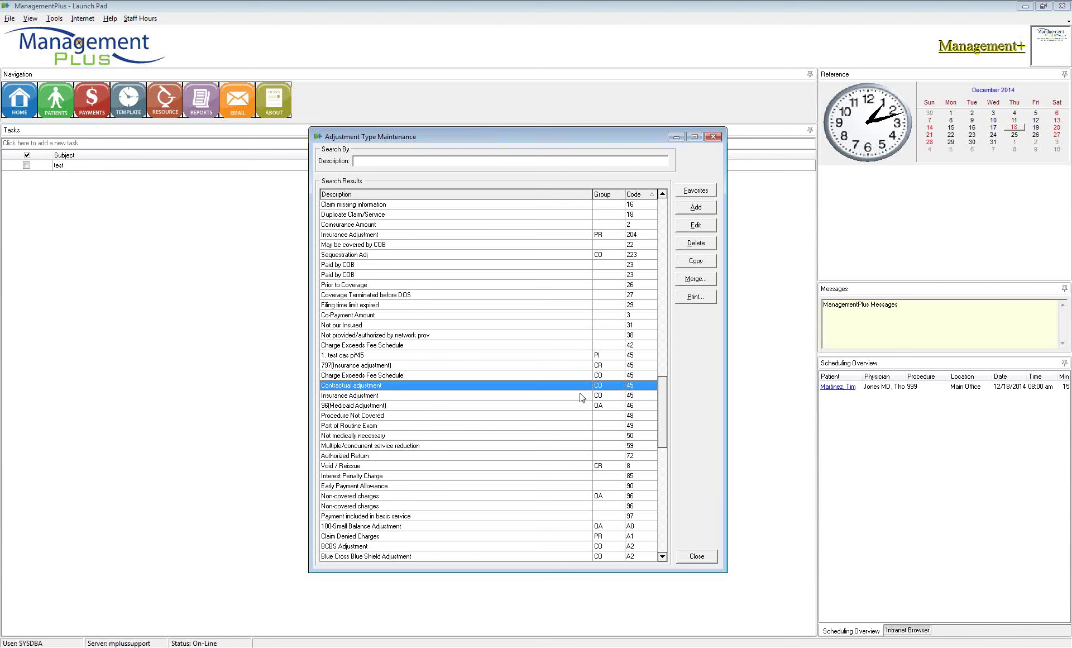
{"action": "left_click", "coordinate": [579, 396]}
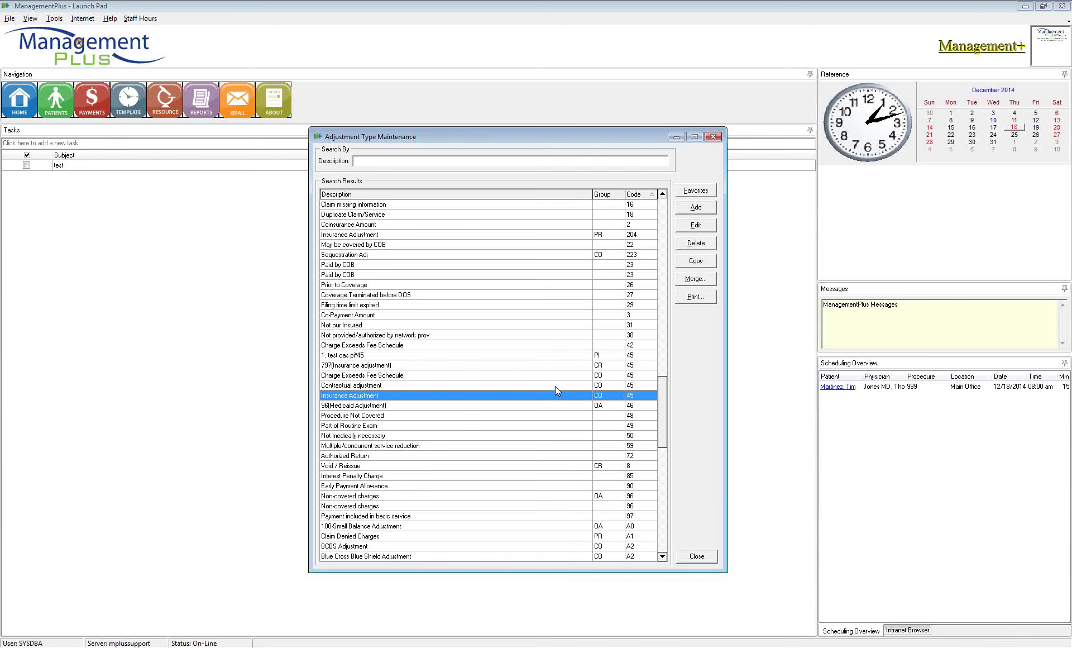
{"action": "key", "text": "Up"}
{"action": "key", "text": "Up"}
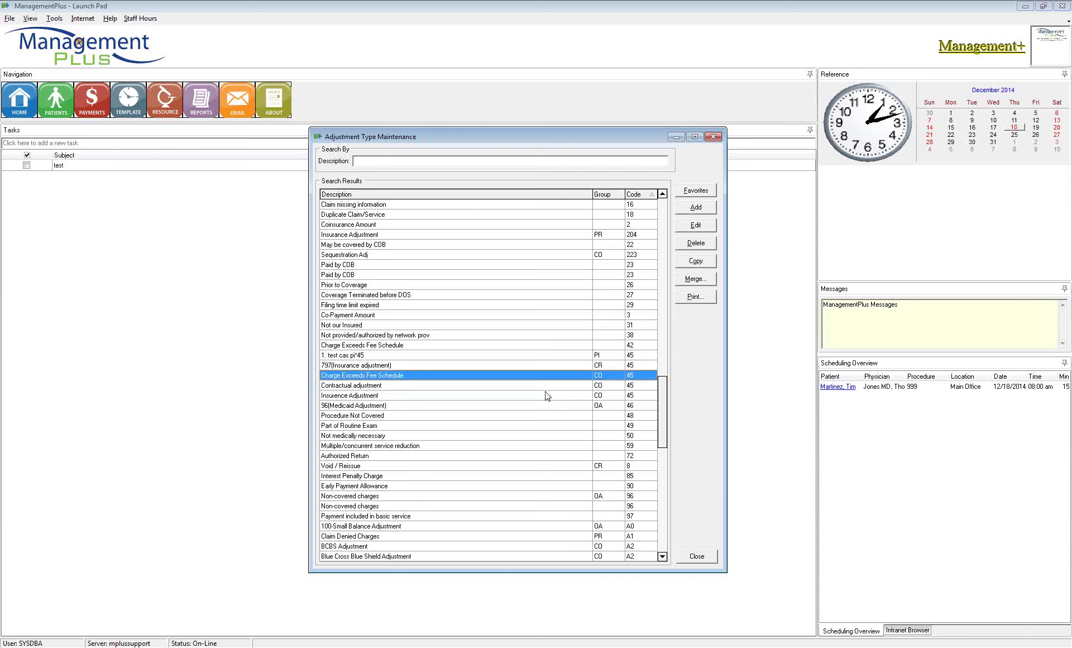
{"action": "left_click", "coordinate": [528, 395]}
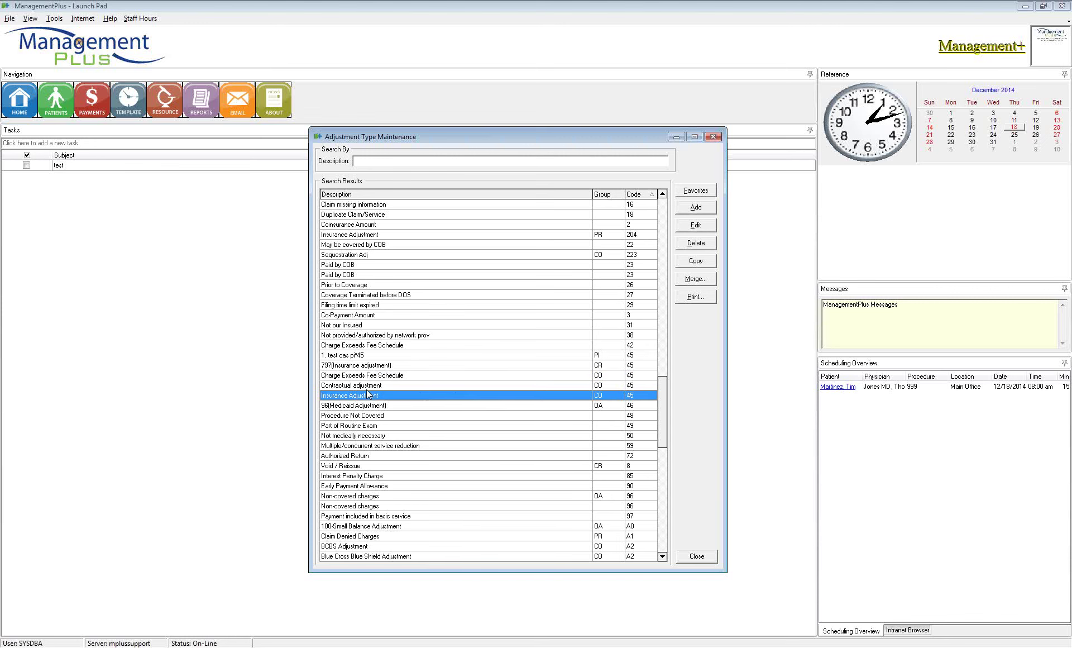
{"action": "left_click", "coordinate": [693, 282]}
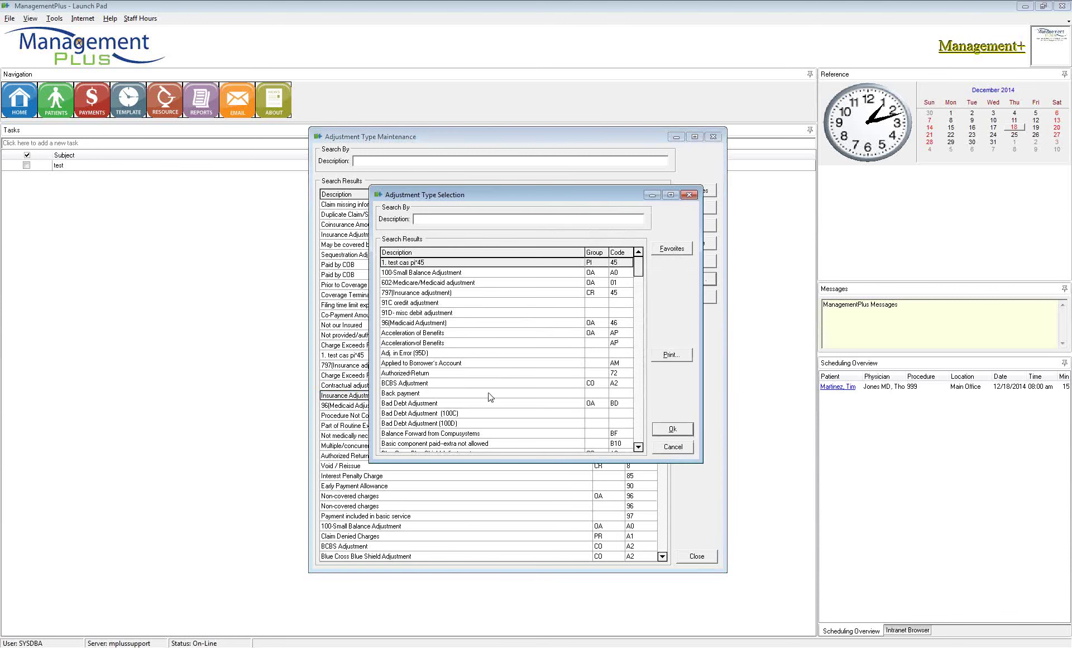
{"action": "left_click", "coordinate": [640, 389]}
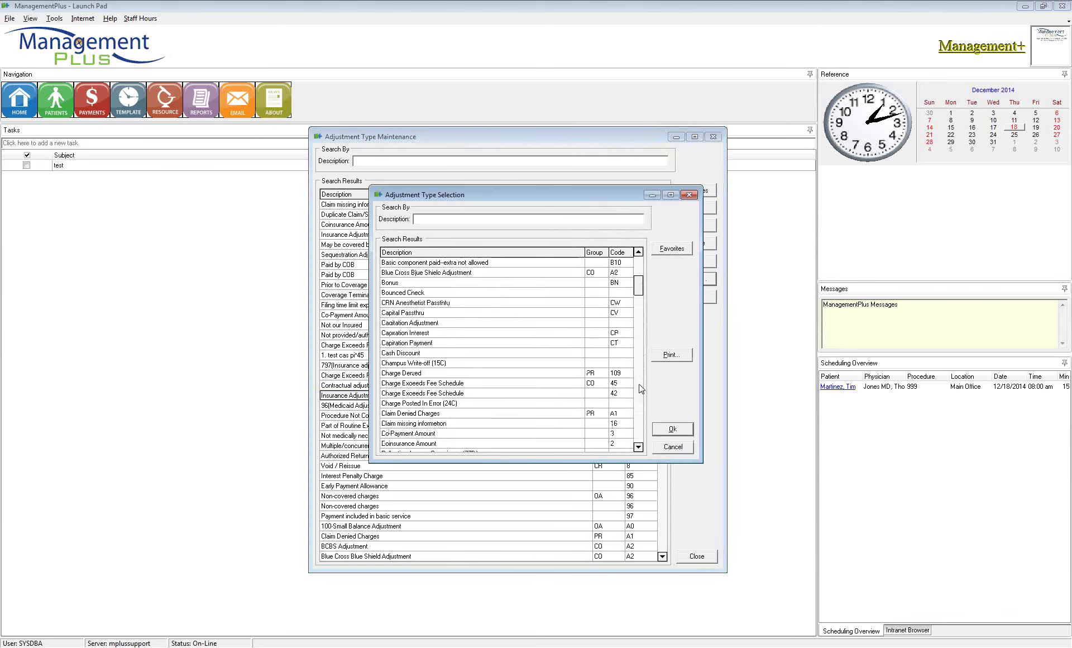
{"action": "left_click", "coordinate": [488, 385]}
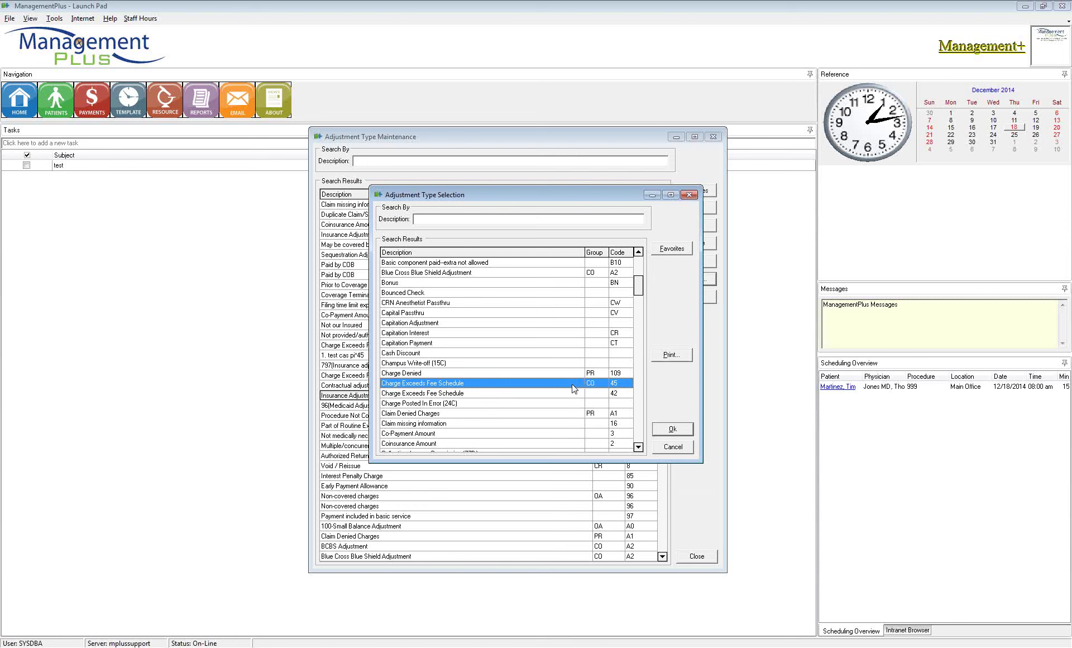
{"action": "left_click", "coordinate": [668, 430]}
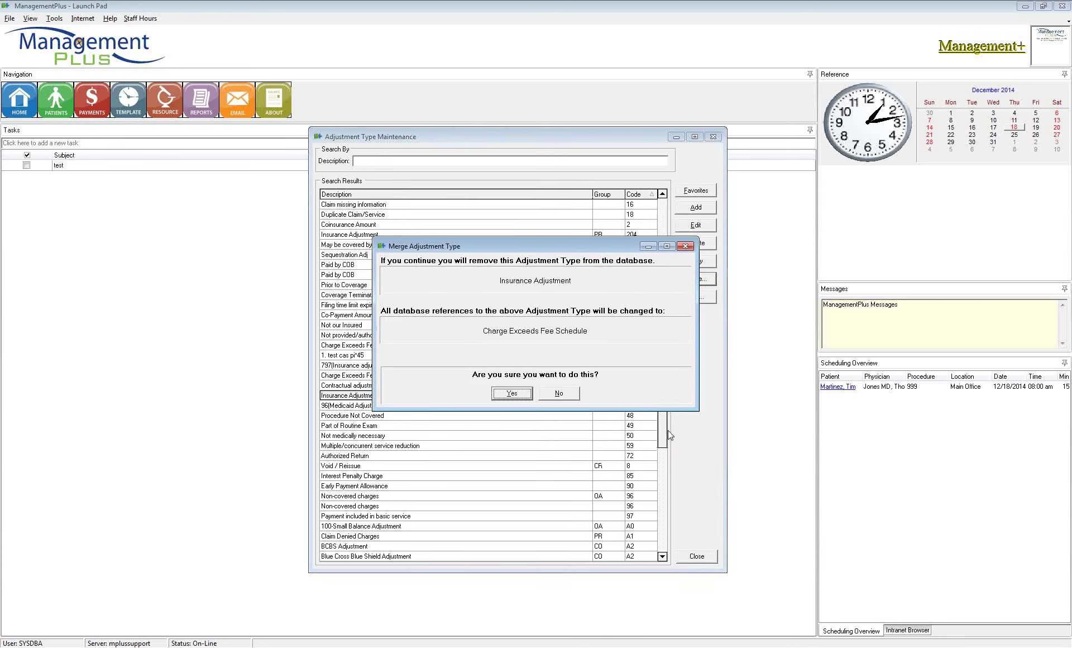
{"action": "left_click", "coordinate": [560, 393]}
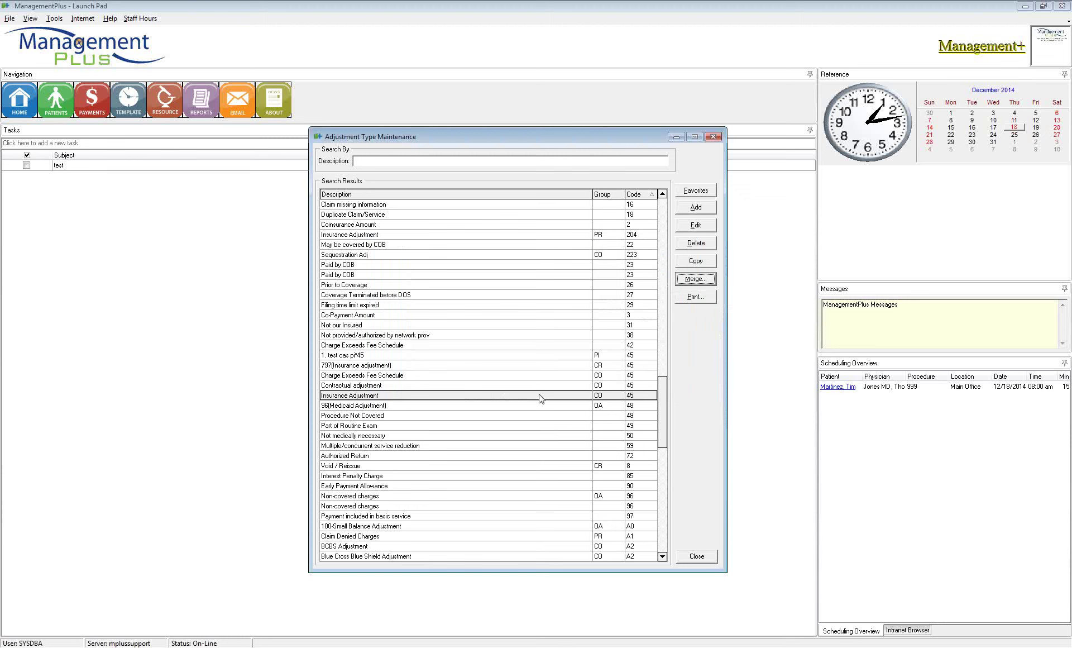
{"action": "left_click", "coordinate": [537, 386]}
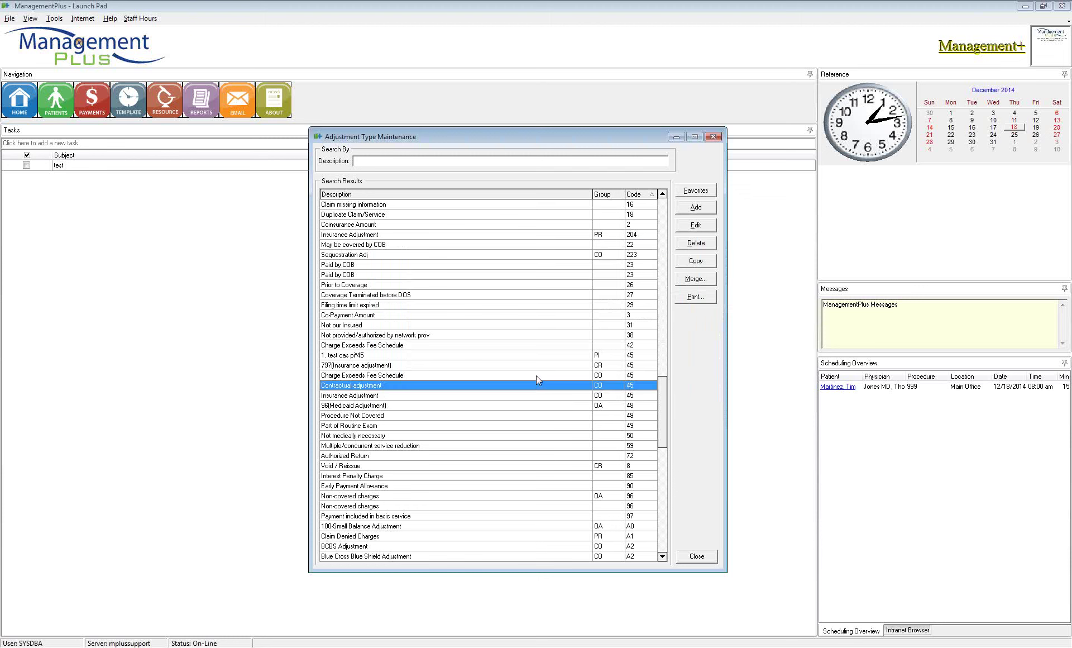
{"action": "left_click", "coordinate": [407, 377]}
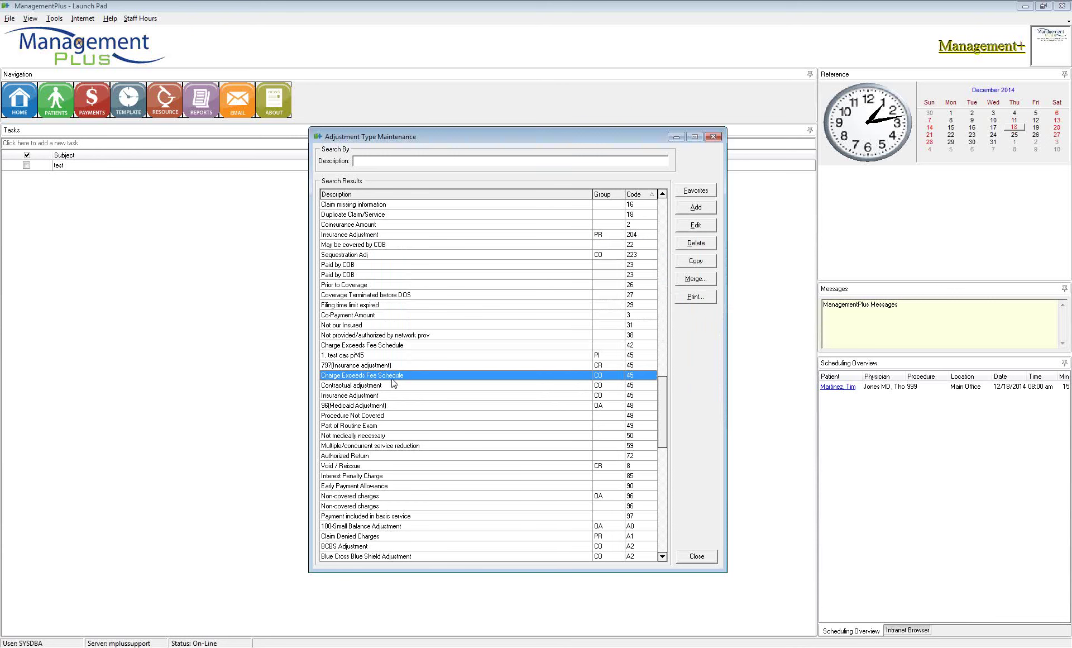
{"action": "left_click", "coordinate": [368, 385]}
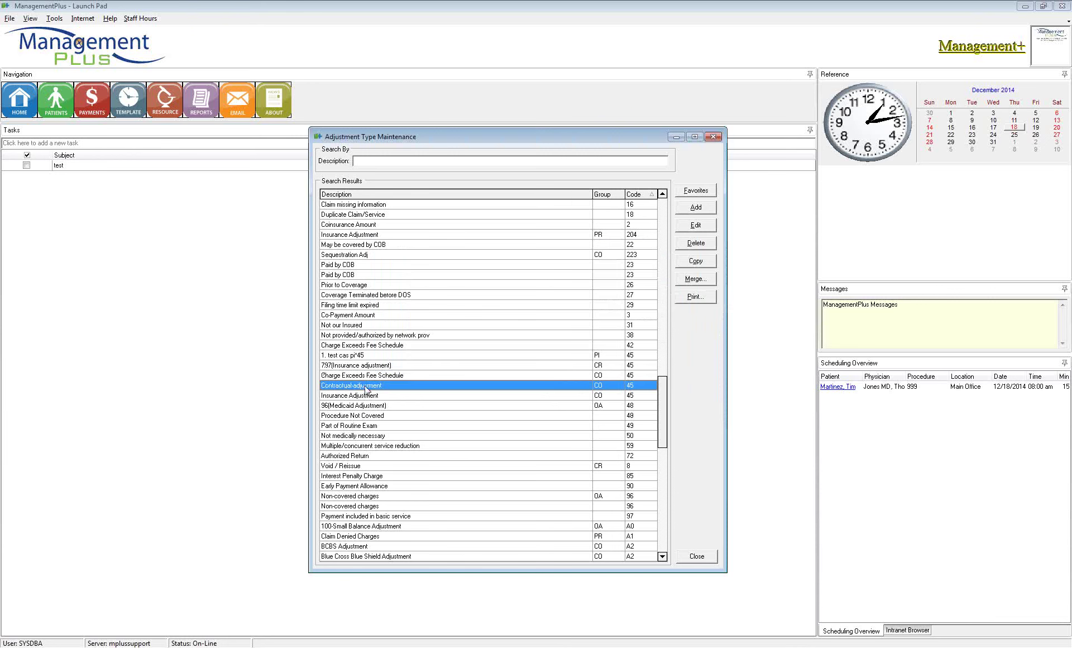
{"action": "left_click", "coordinate": [366, 396]}
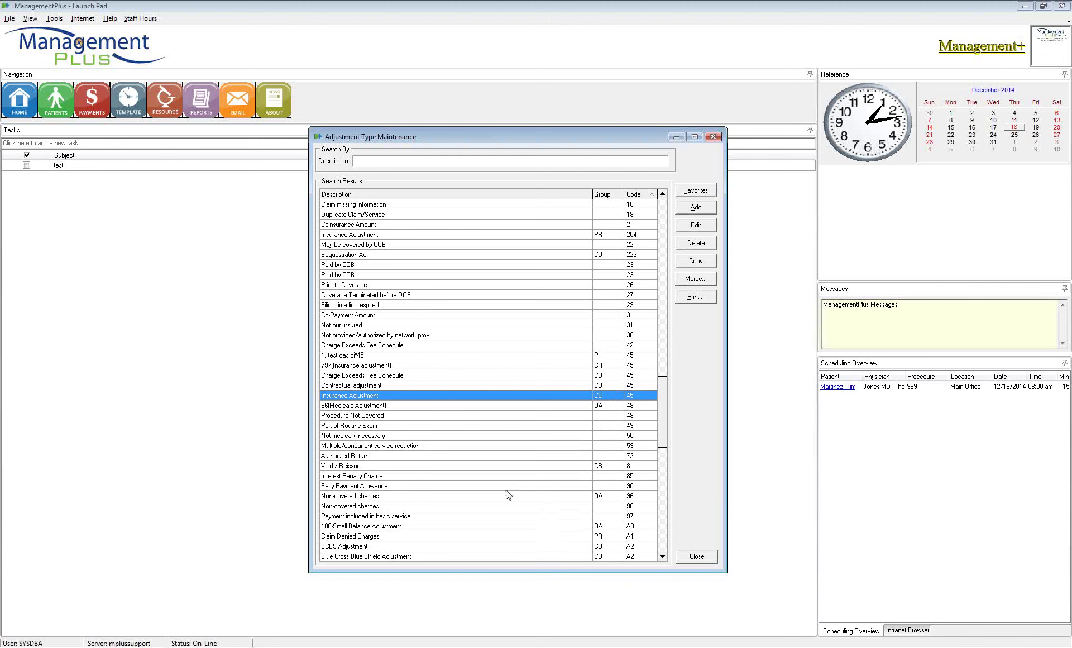
{"action": "left_click", "coordinate": [486, 506]}
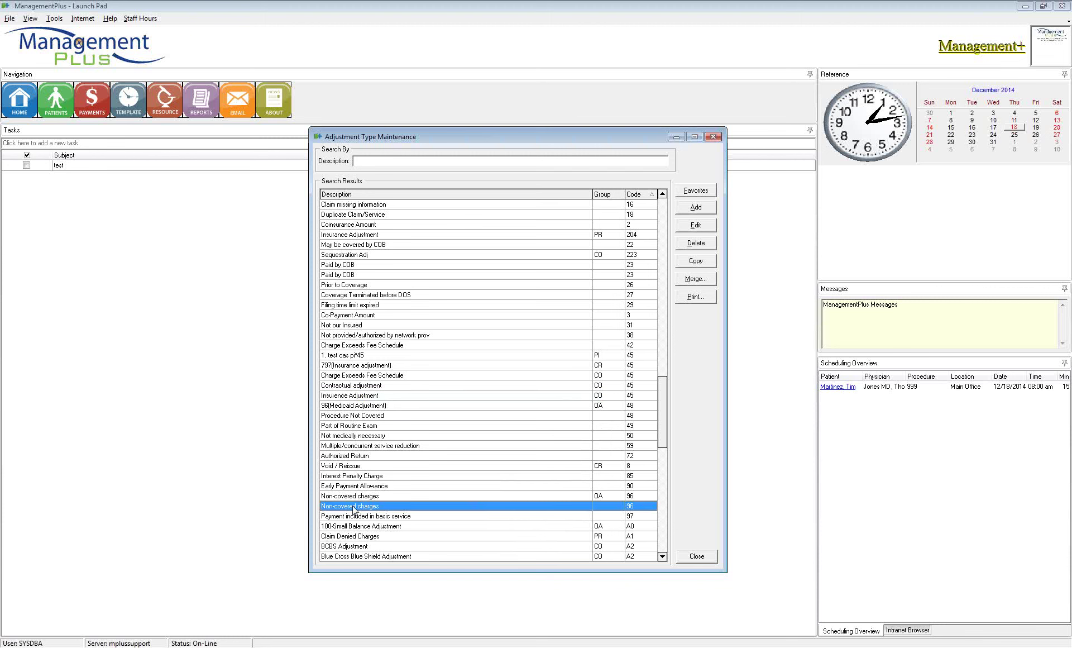
{"action": "left_click", "coordinate": [396, 497]}
{"action": "left_click", "coordinate": [397, 508]}
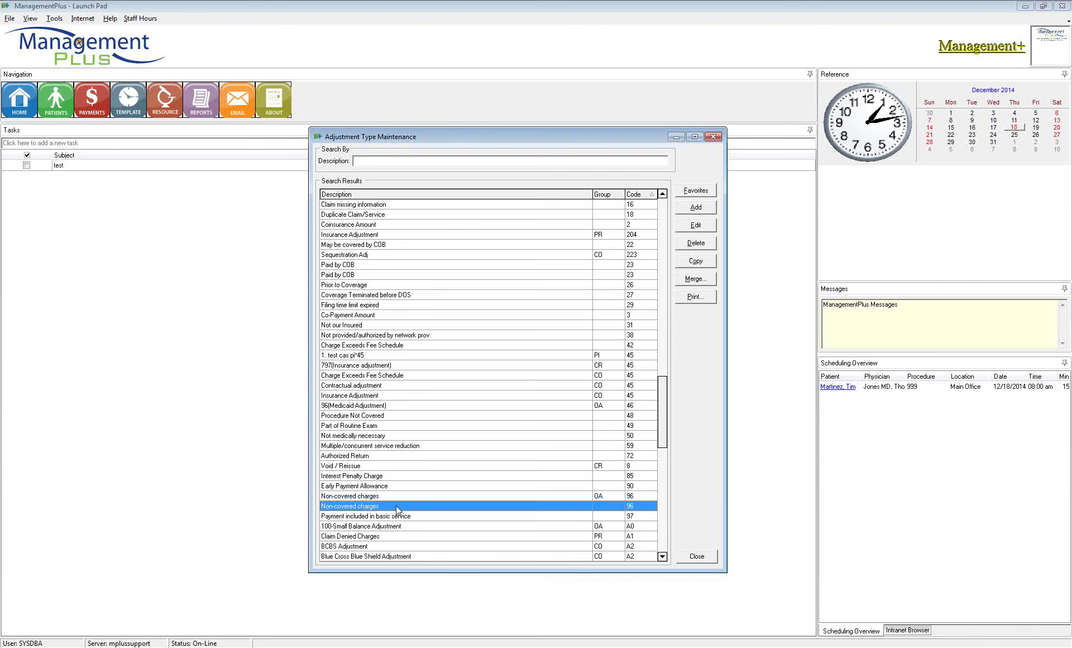
Step: Edit the second Non-covered charges type and change its group code to PR
{"action": "right_click", "coordinate": [557, 508]}
{"action": "left_click", "coordinate": [525, 507]}
{"action": "left_click", "coordinate": [696, 226]}
{"action": "left_click", "coordinate": [556, 291]}
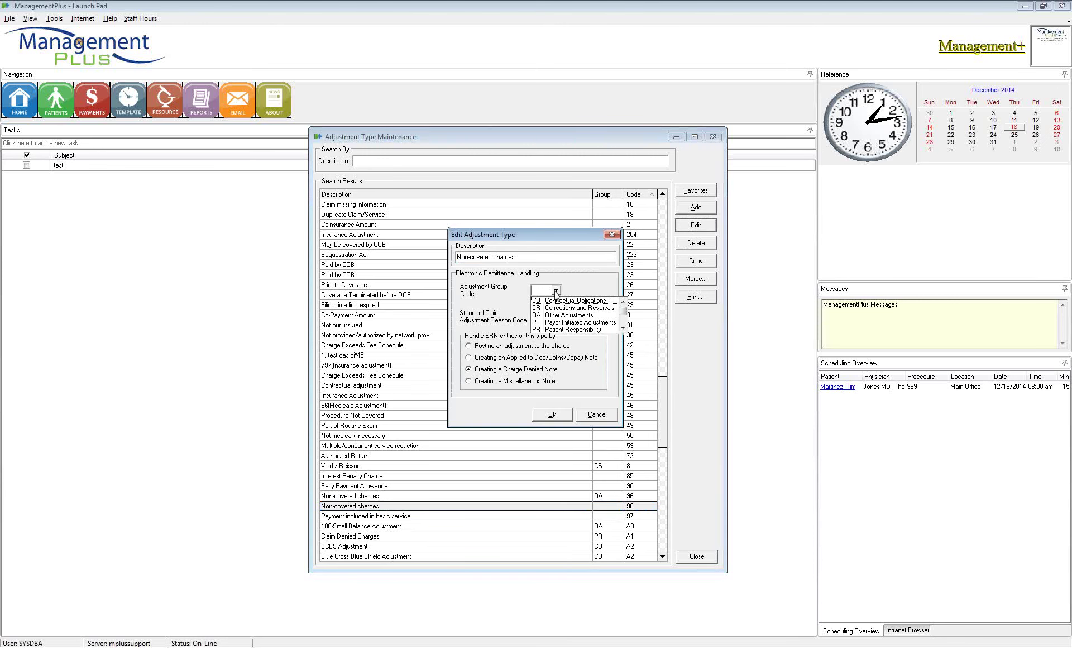
{"action": "left_click", "coordinate": [565, 329]}
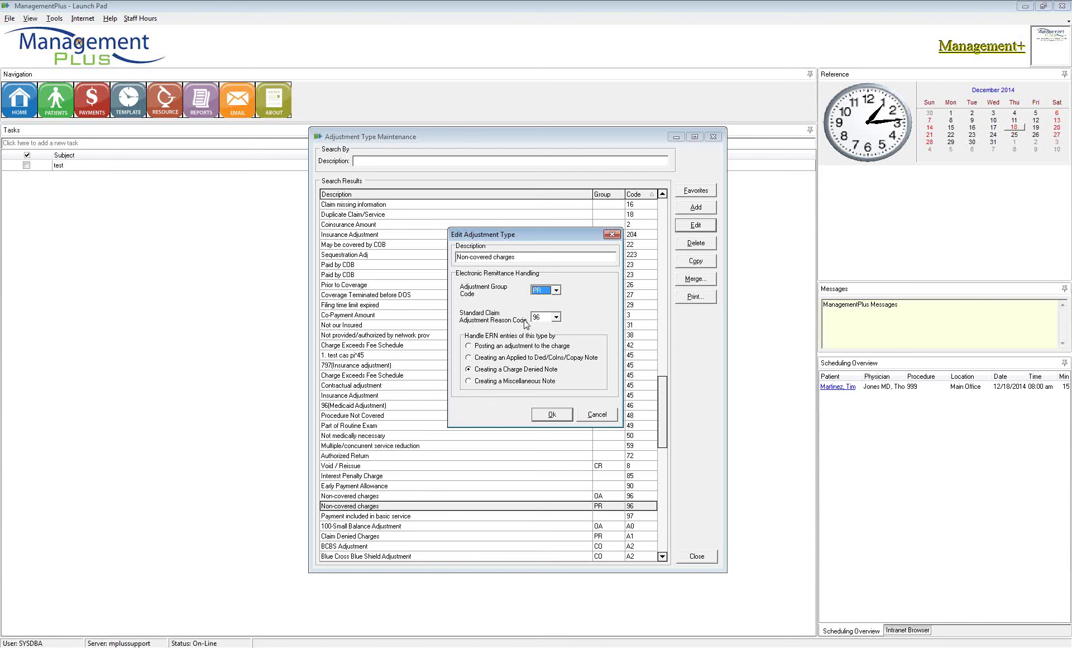
Step: Set Non-covered charges to handle ERN entries by posting an adjustment to the charge
{"action": "left_click", "coordinate": [470, 346]}
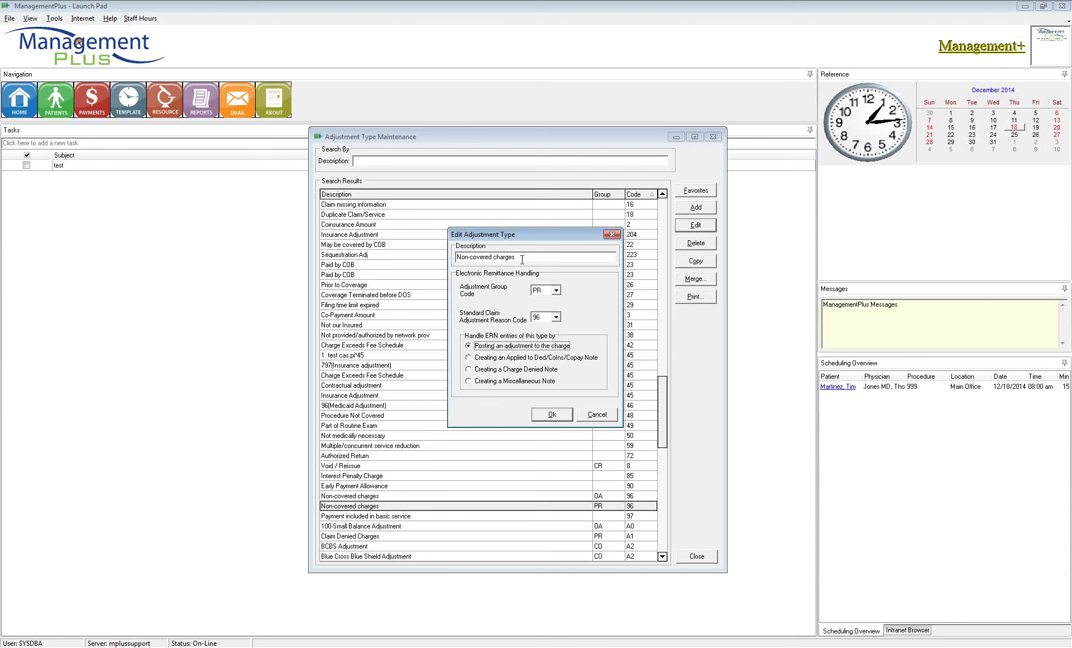
{"action": "left_click_drag", "start_coordinate": [518, 257], "coordinate": [437, 259]}
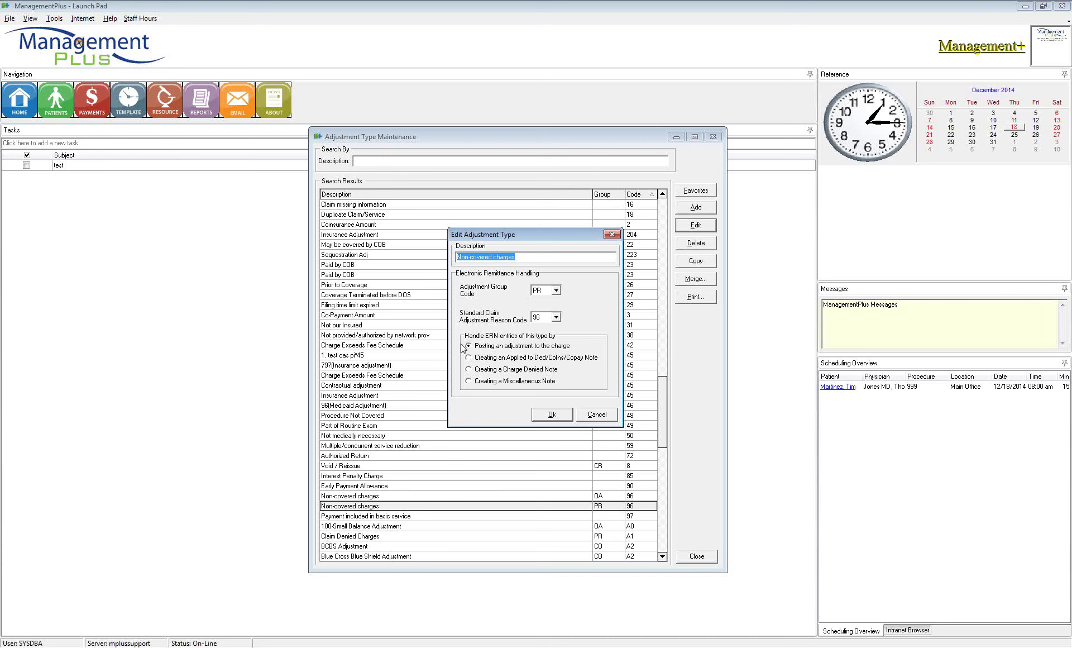
Step: Set ERN handling for Non-covered charges (PR 96) to create a miscellaneous note
{"action": "left_click", "coordinate": [469, 358]}
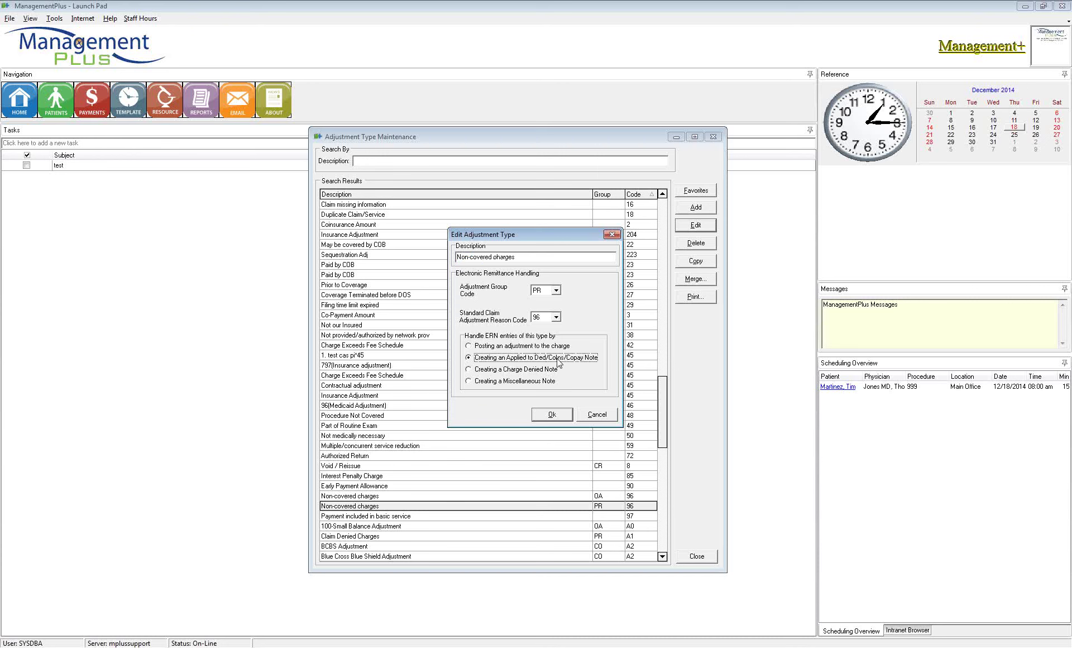
{"action": "left_click", "coordinate": [469, 369]}
{"action": "left_click", "coordinate": [469, 369]}
{"action": "left_click", "coordinate": [469, 369]}
{"action": "left_click", "coordinate": [476, 370]}
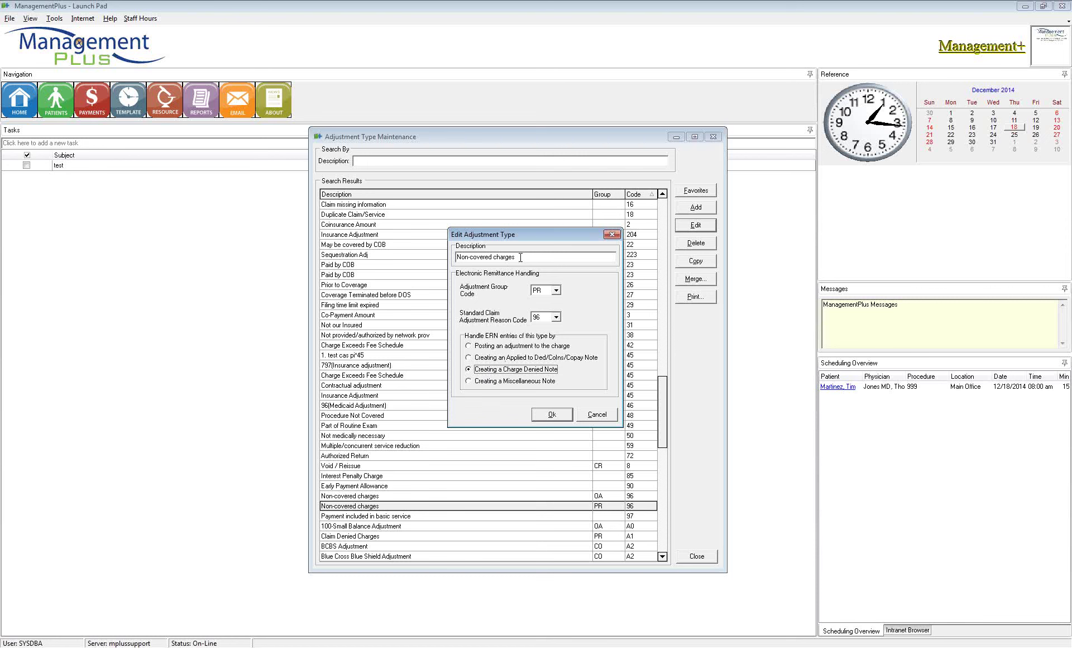
{"action": "left_click_drag", "start_coordinate": [521, 257], "coordinate": [457, 261]}
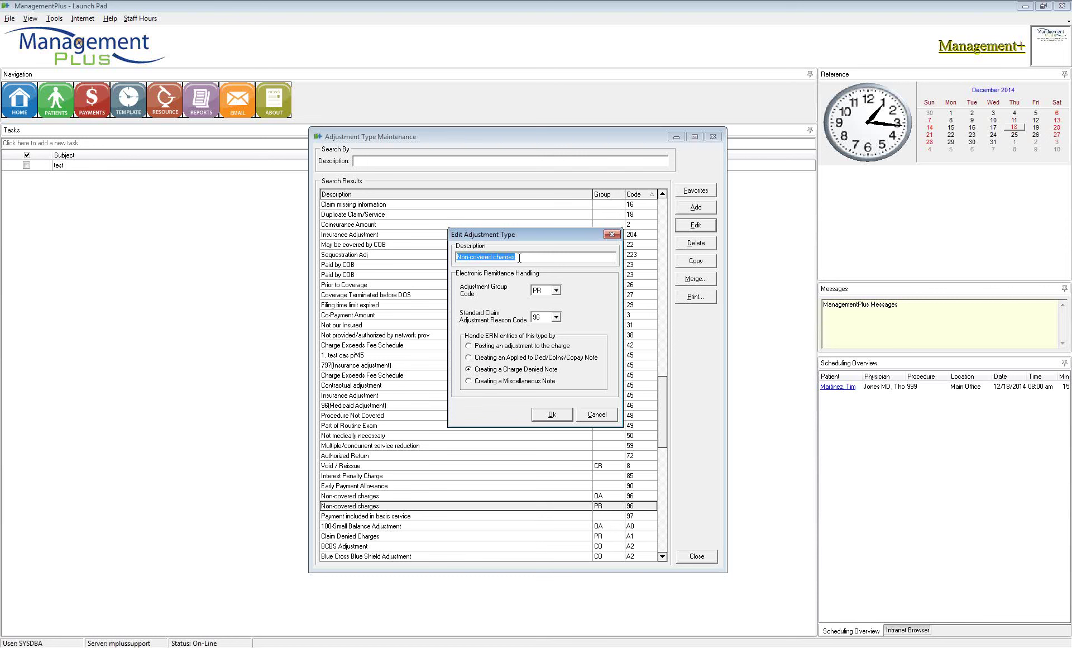
{"action": "left_click", "coordinate": [468, 381]}
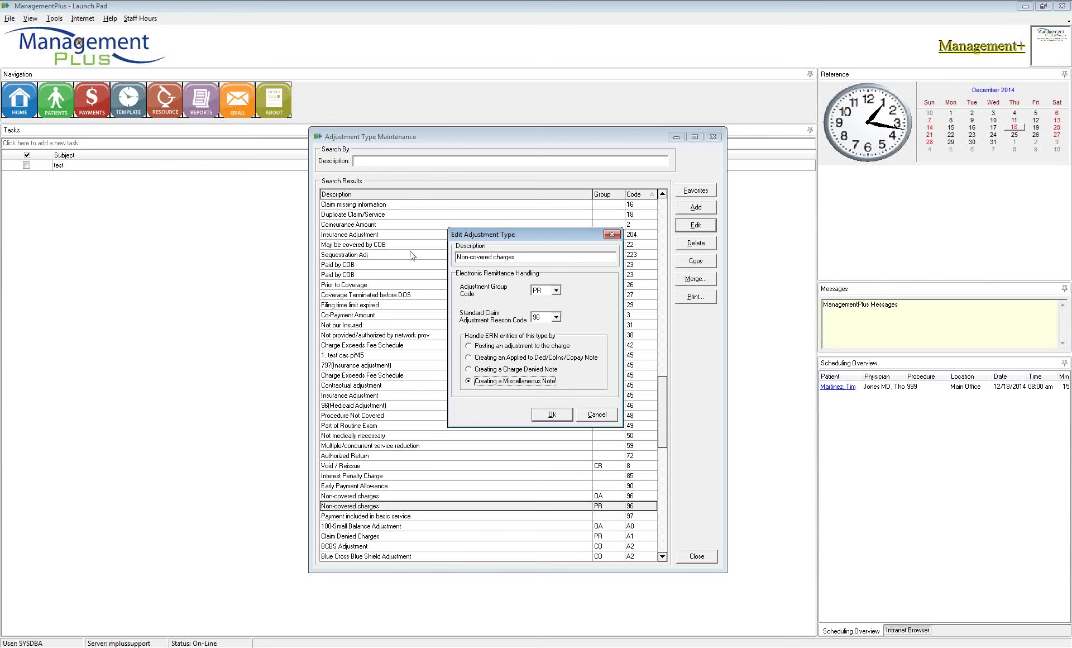
Step: Save the Non-covered charges settings and open Claim missing information for editing
{"action": "left_click", "coordinate": [557, 416]}
{"action": "left_click", "coordinate": [412, 207]}
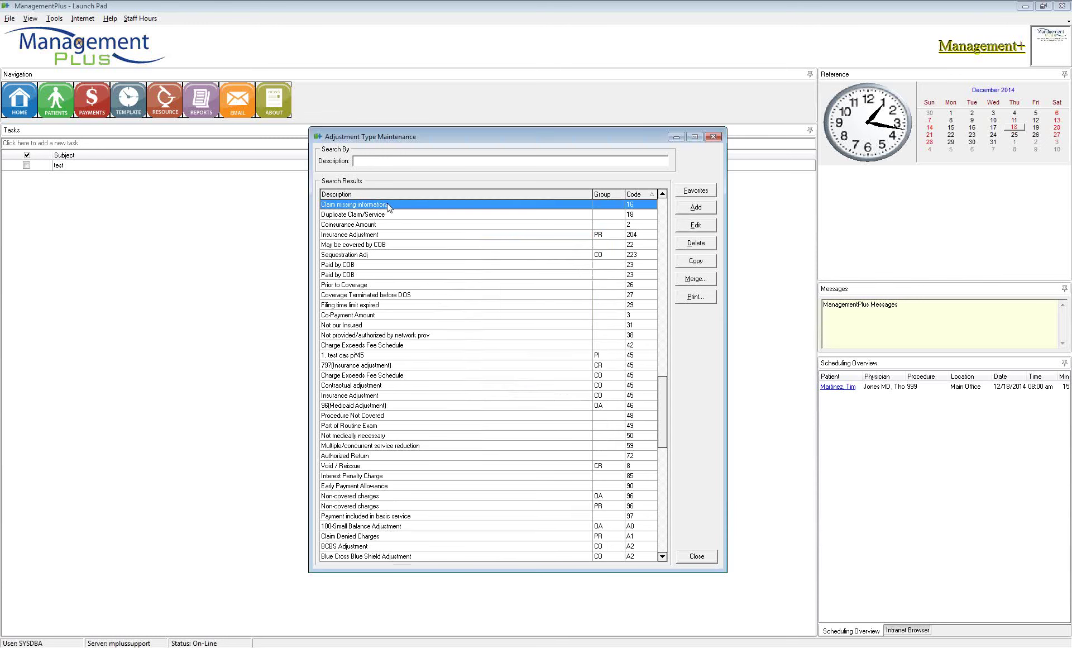
{"action": "left_click", "coordinate": [707, 226]}
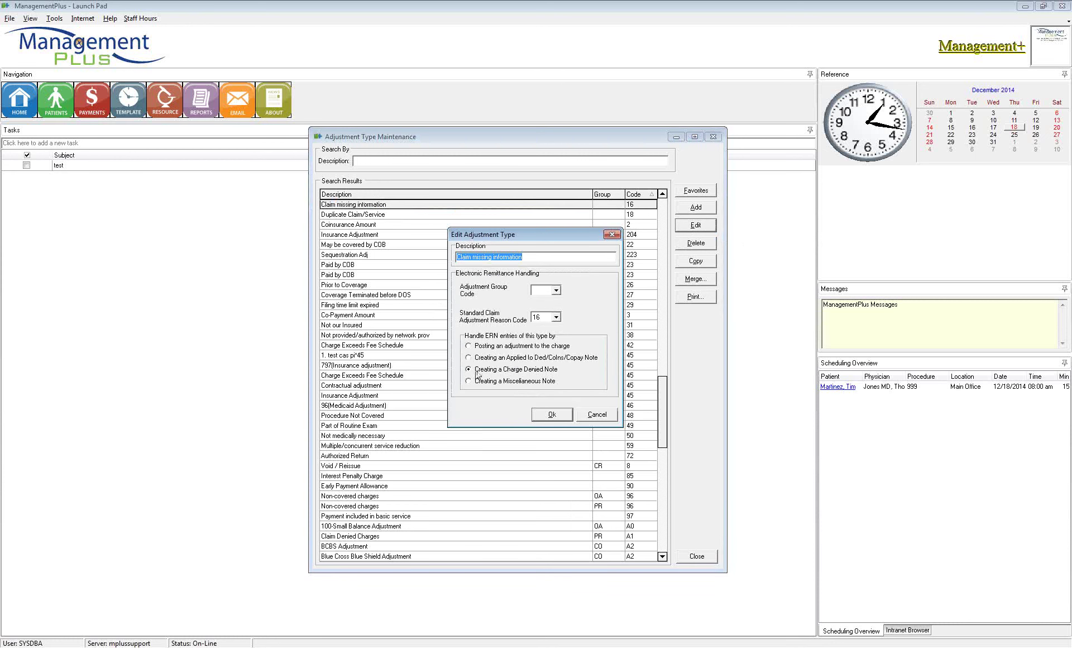
Step: Set group code CO, keep reason code 16, have ERN post a charge adjustment, and save
{"action": "left_click", "coordinate": [469, 381]}
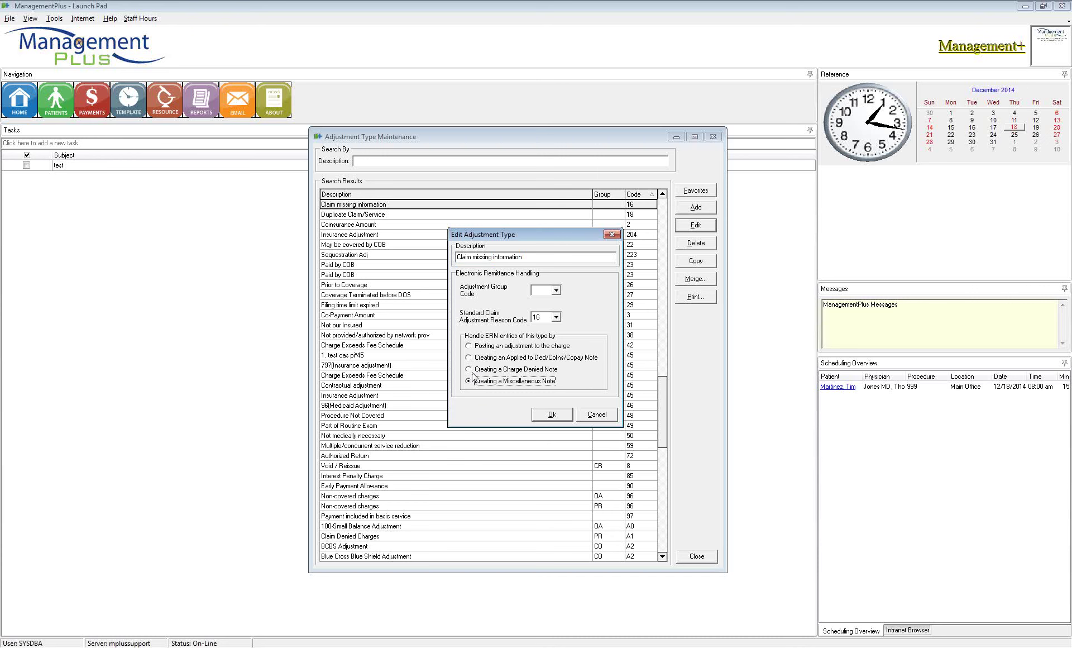
{"action": "left_click", "coordinate": [556, 291]}
{"action": "left_click", "coordinate": [546, 300]}
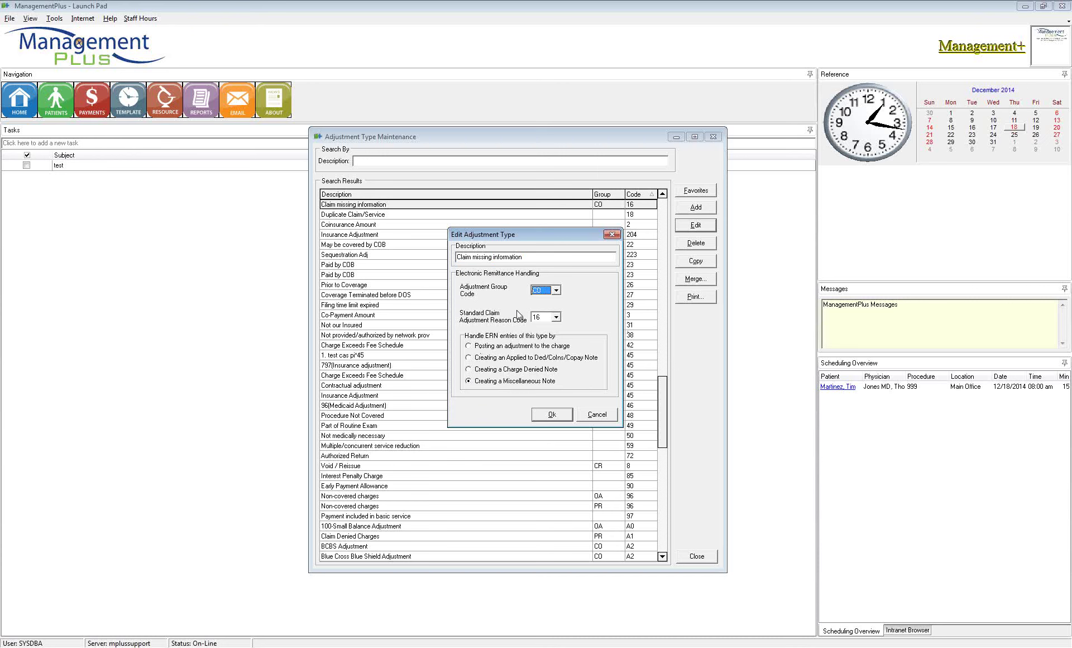
{"action": "left_click", "coordinate": [557, 317]}
{"action": "left_click", "coordinate": [585, 312]}
{"action": "left_click", "coordinate": [470, 346]}
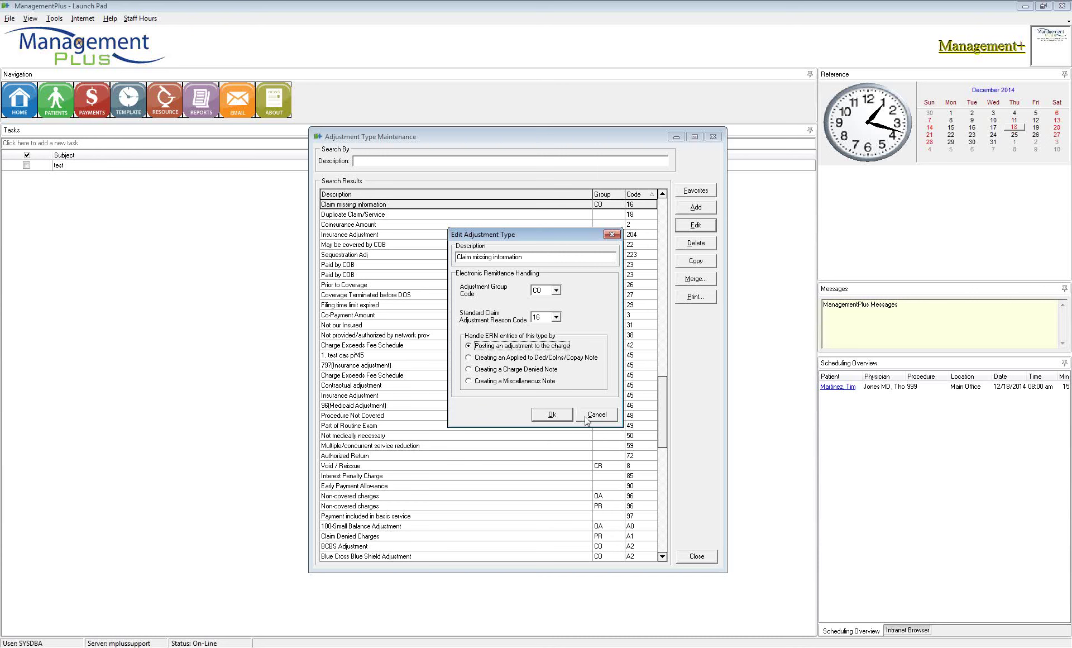
{"action": "key", "text": "Tab"}
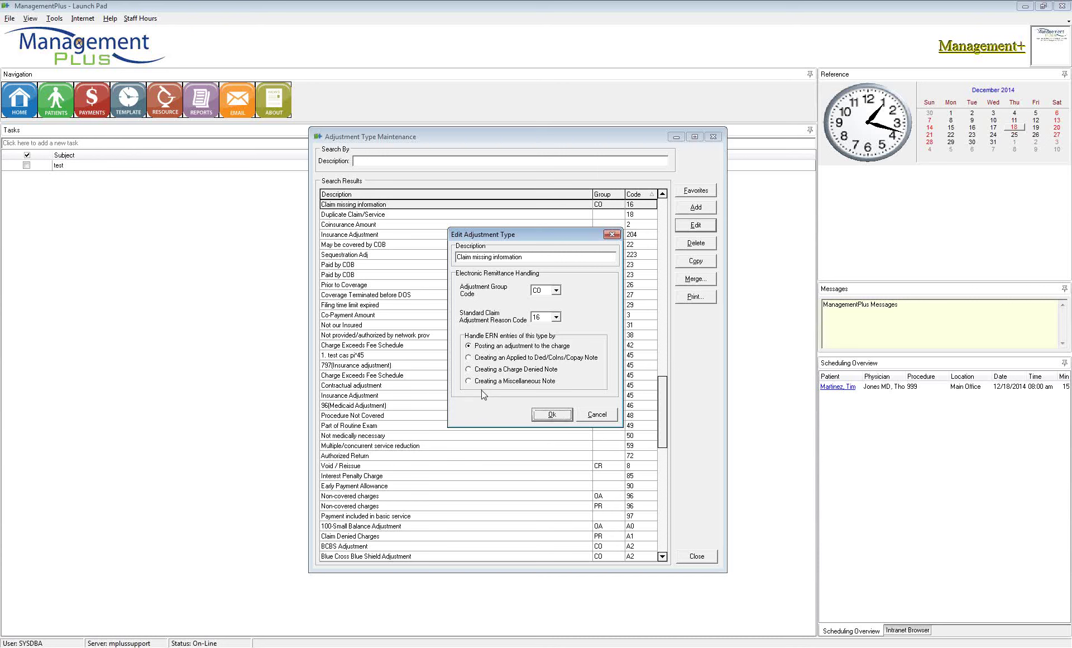
{"action": "left_click", "coordinate": [559, 415]}
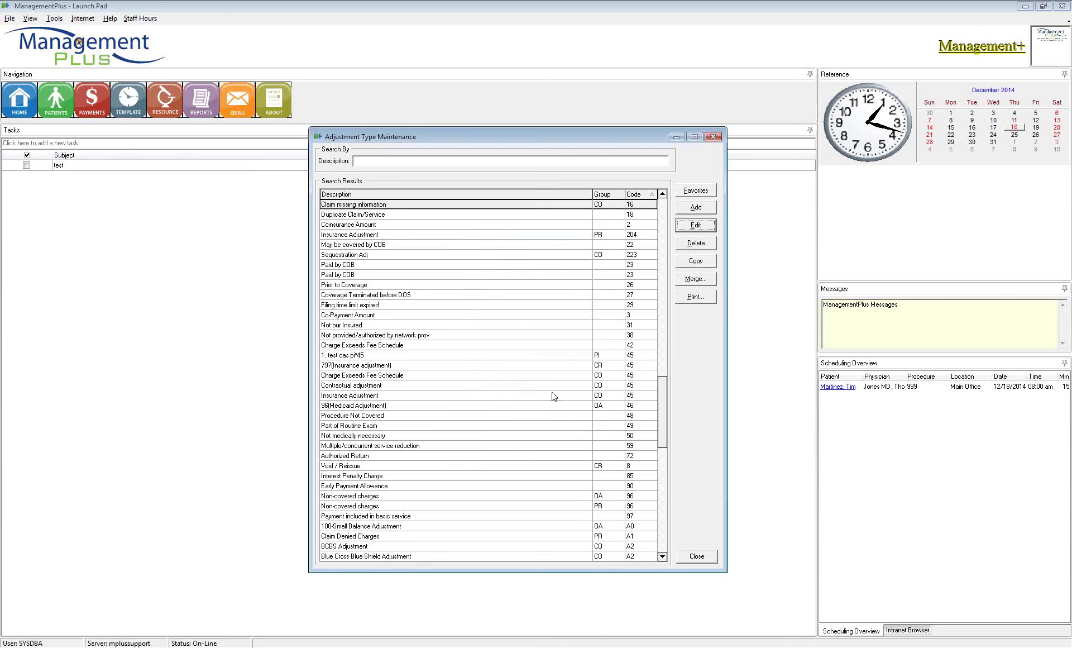
Step: Sort the adjustment types by Description and select the Courtesy entry
{"action": "left_click", "coordinate": [581, 366]}
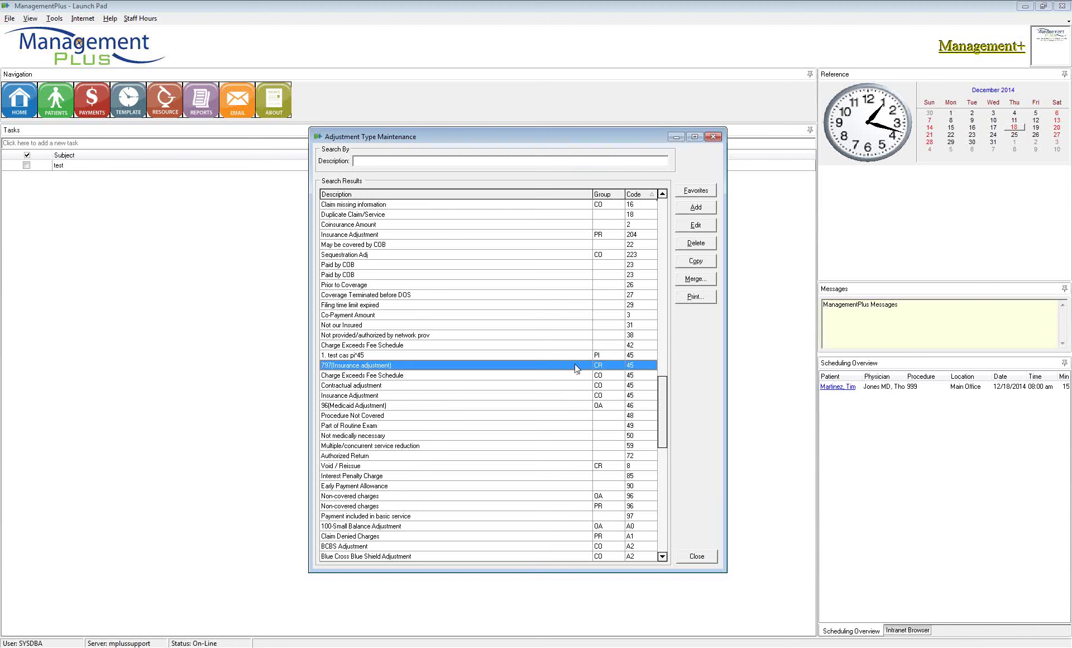
{"action": "left_click", "coordinate": [610, 375]}
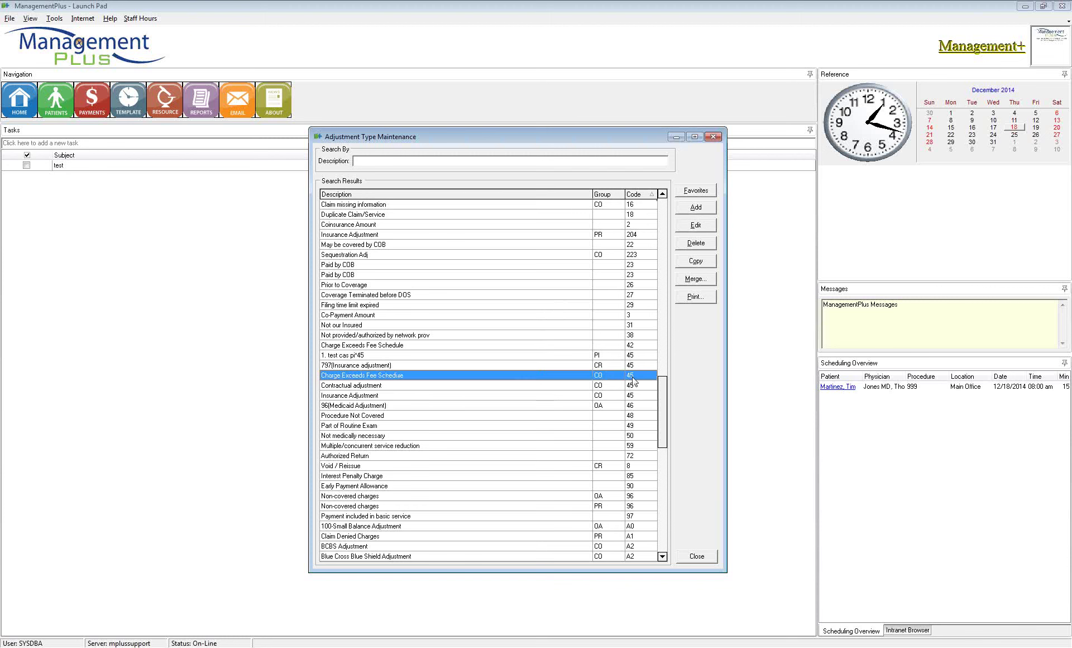
{"action": "left_click", "coordinate": [612, 205]}
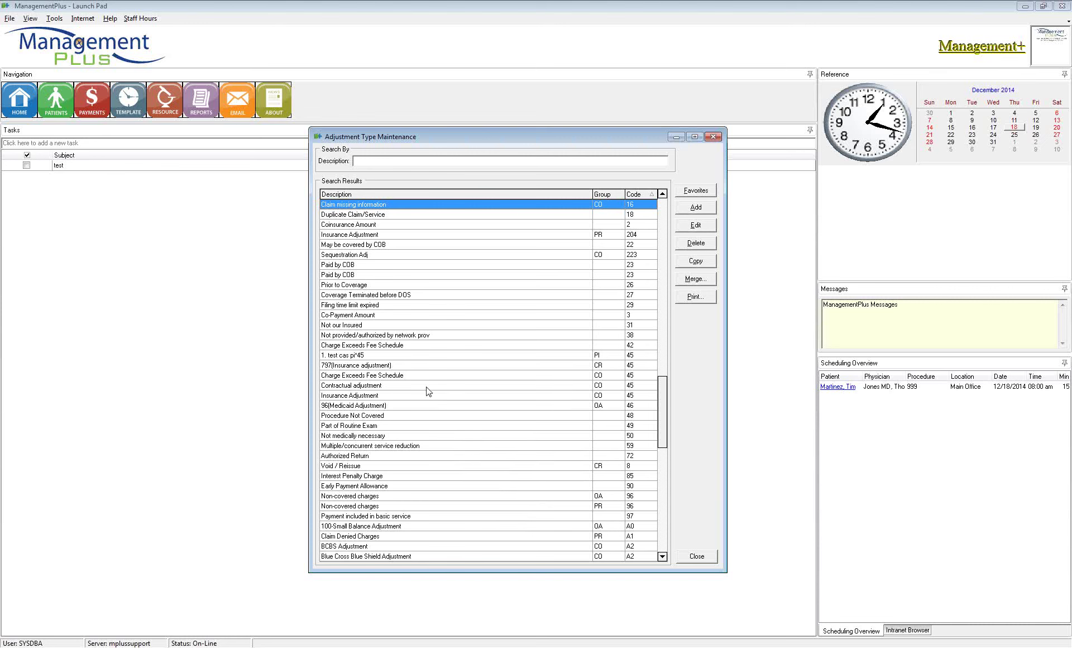
{"action": "left_click", "coordinate": [452, 194]}
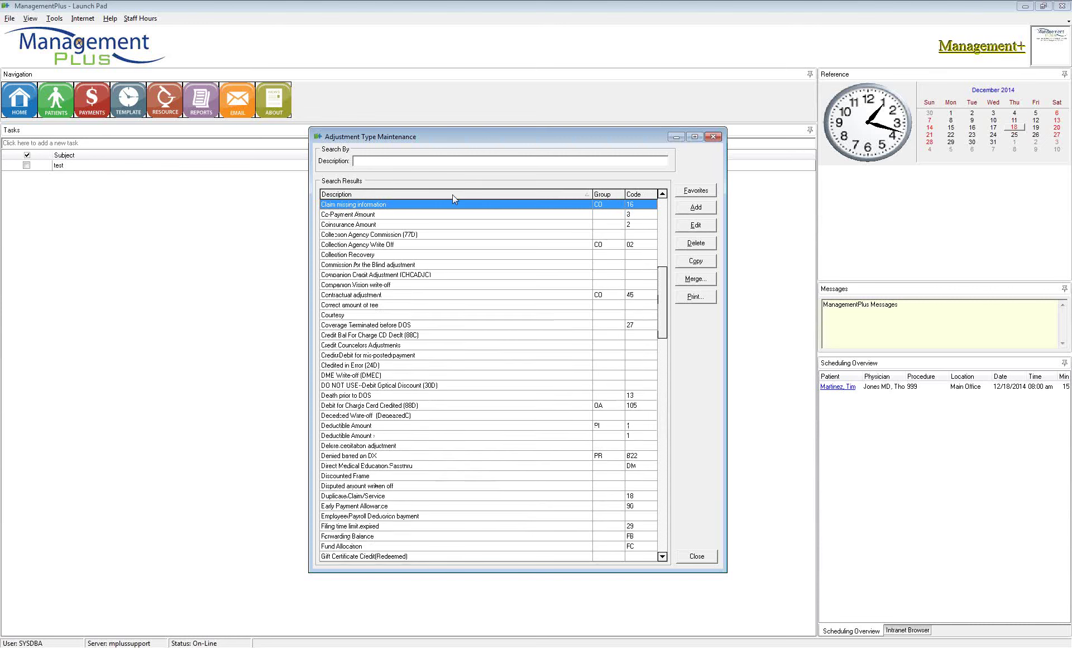
{"action": "left_click", "coordinate": [366, 316]}
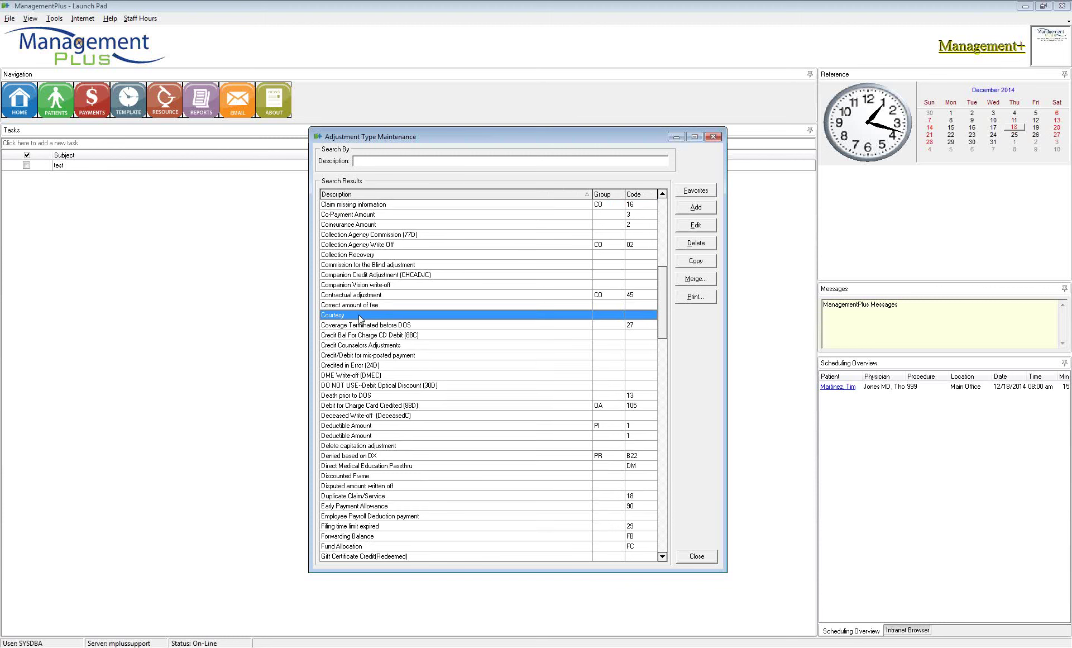
Step: Give Courtesy reason code '1 Deductible Amount' and make its ERN entries create a miscellaneous note
{"action": "left_click", "coordinate": [695, 226]}
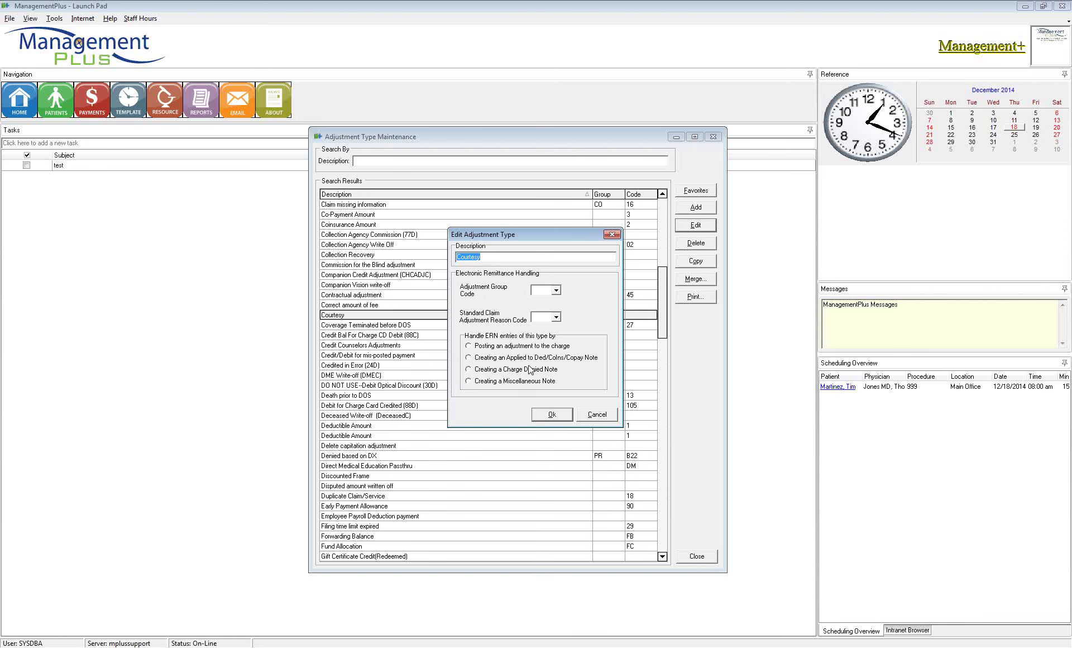
{"action": "left_click", "coordinate": [558, 316]}
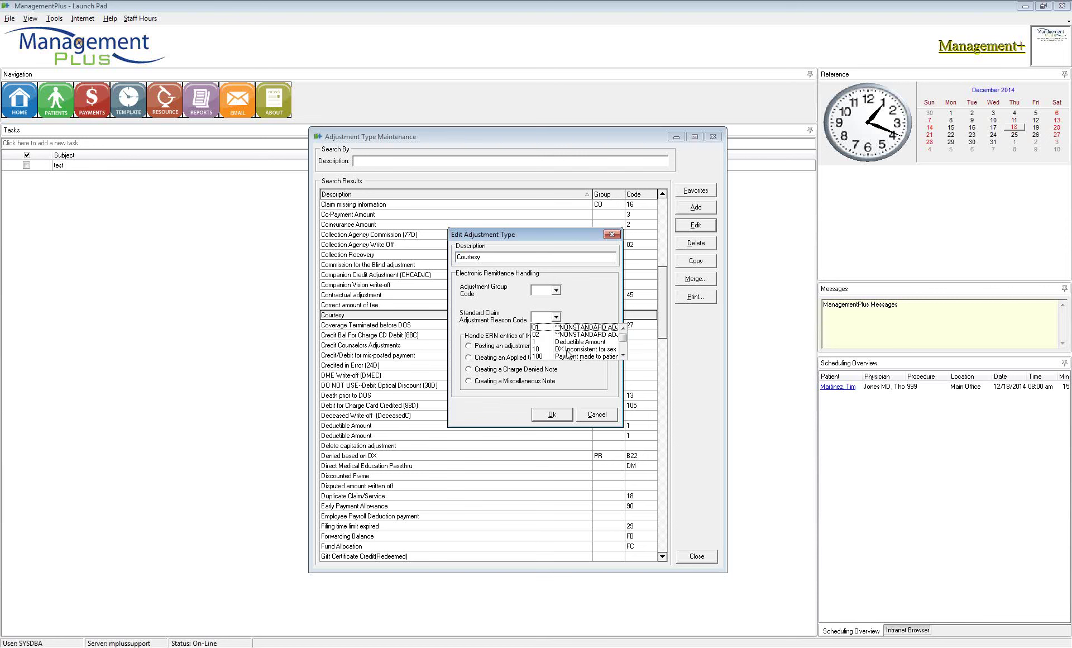
{"action": "left_click", "coordinate": [565, 341]}
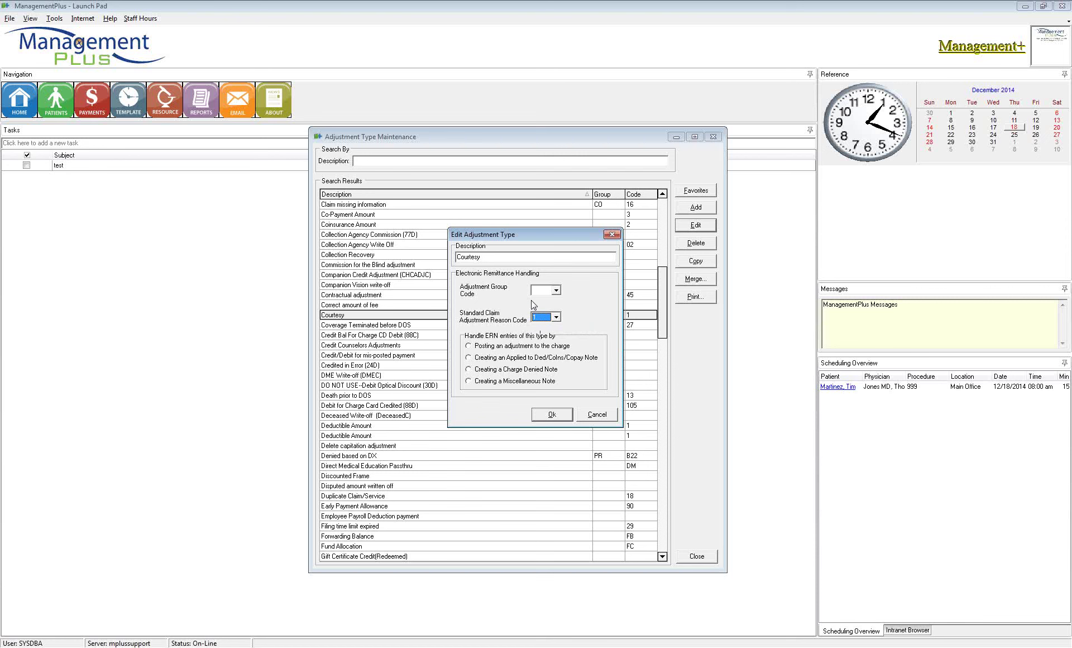
{"action": "left_click", "coordinate": [473, 383]}
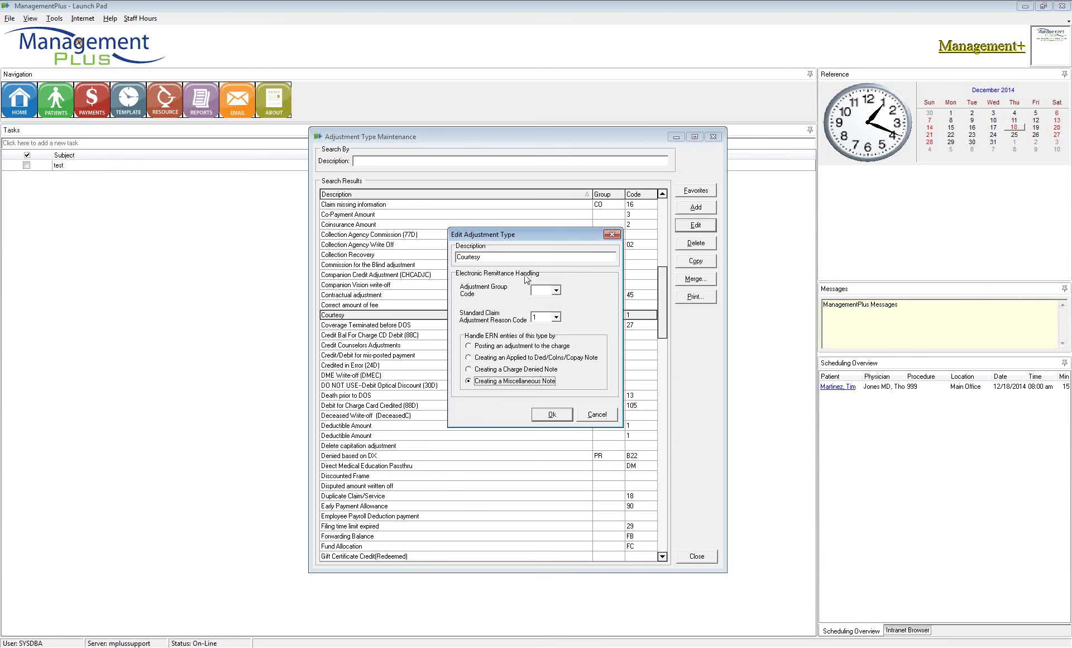
{"action": "double_click", "coordinate": [481, 258]}
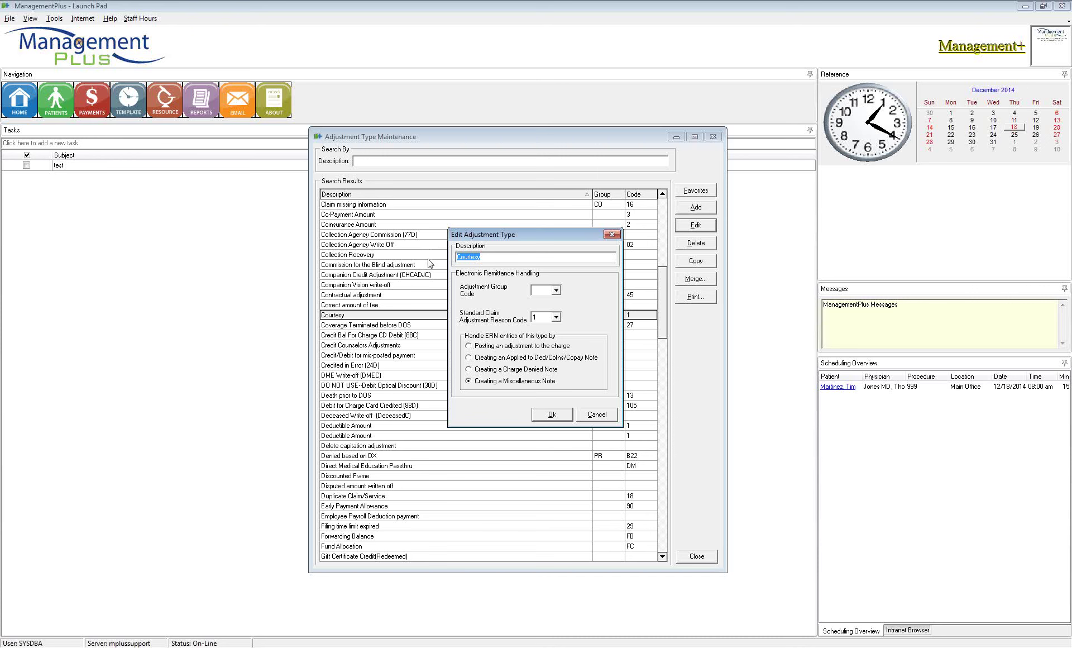
{"action": "left_click", "coordinate": [561, 418]}
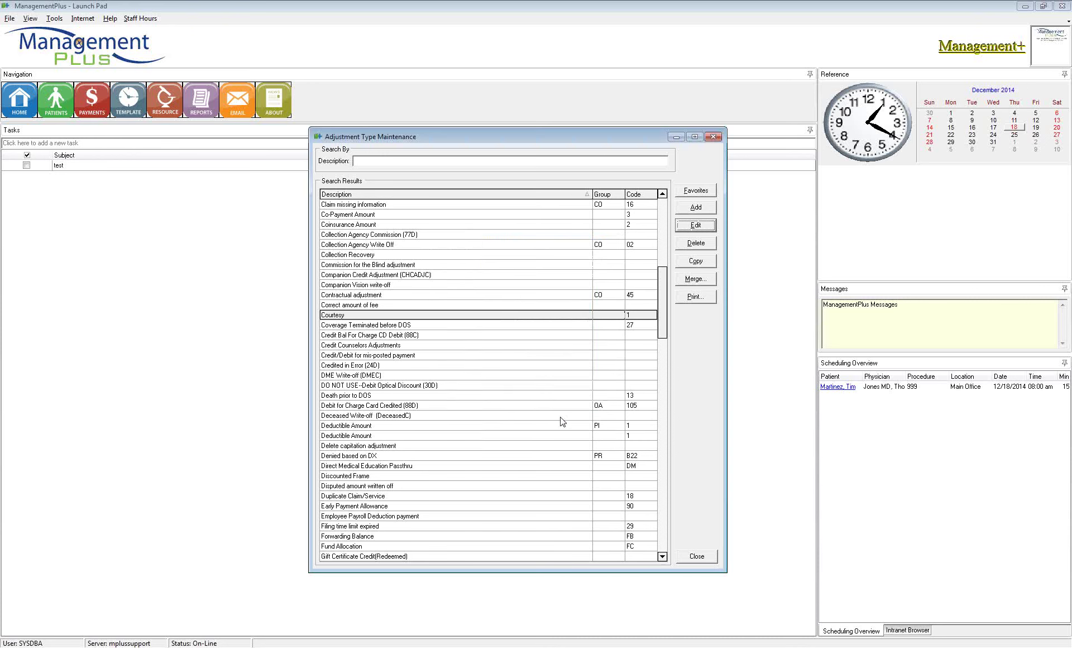
{"action": "left_click", "coordinate": [441, 355]}
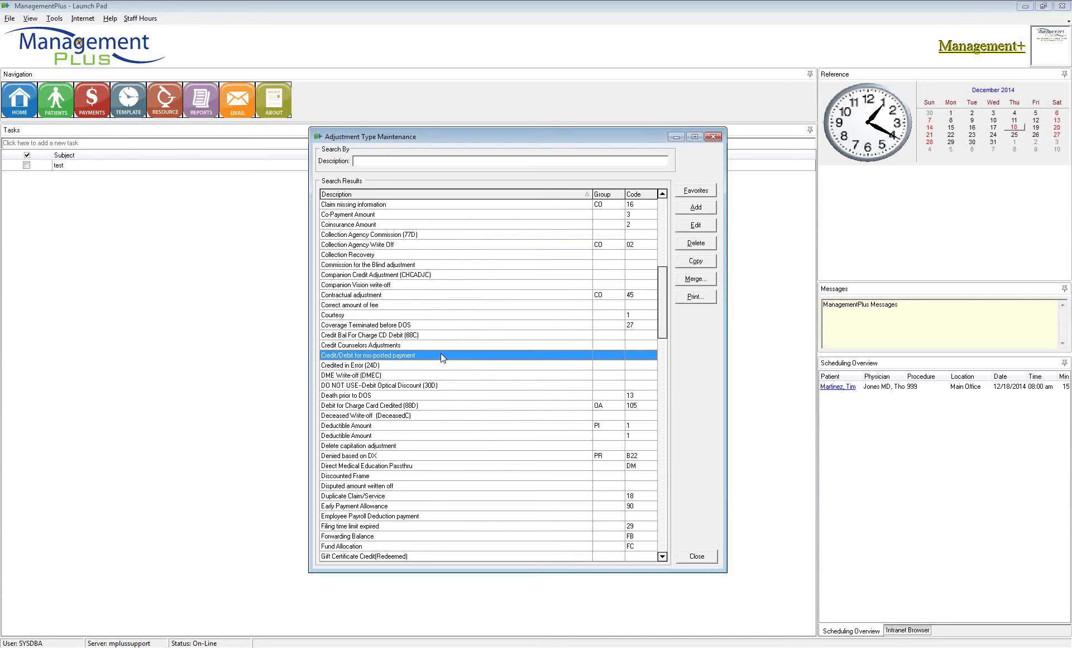
{"action": "scroll", "coordinate": [444, 358], "scroll_direction": "down", "scroll_amount": 2}
{"action": "scroll", "coordinate": [444, 357], "scroll_direction": "down", "scroll_amount": 5}
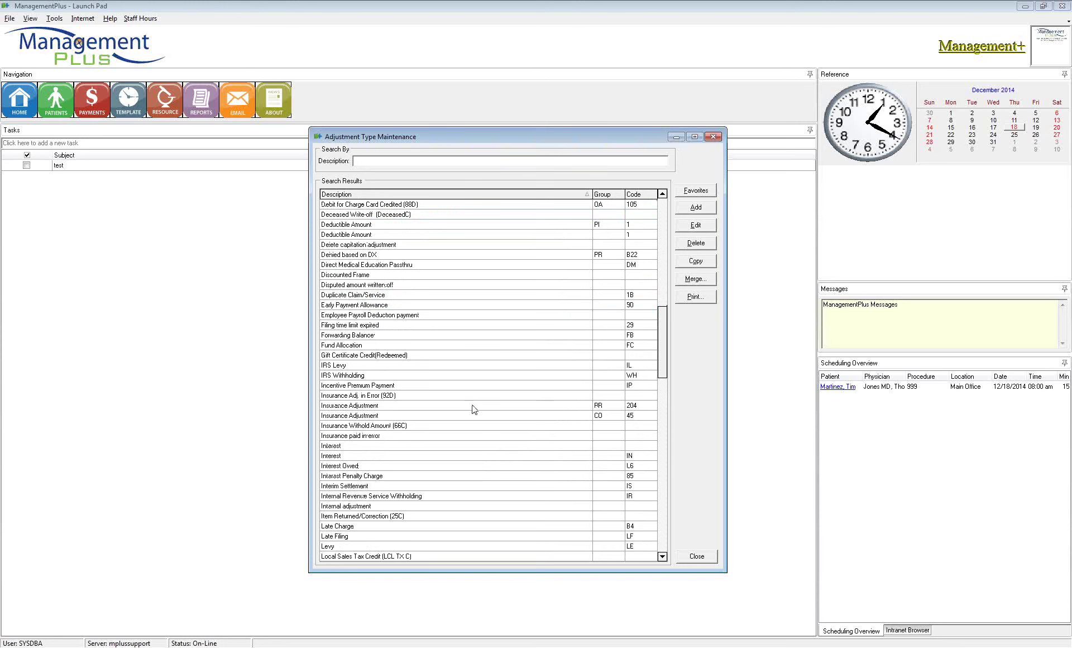
{"action": "scroll", "coordinate": [463, 428], "scroll_direction": "down", "scroll_amount": 7}
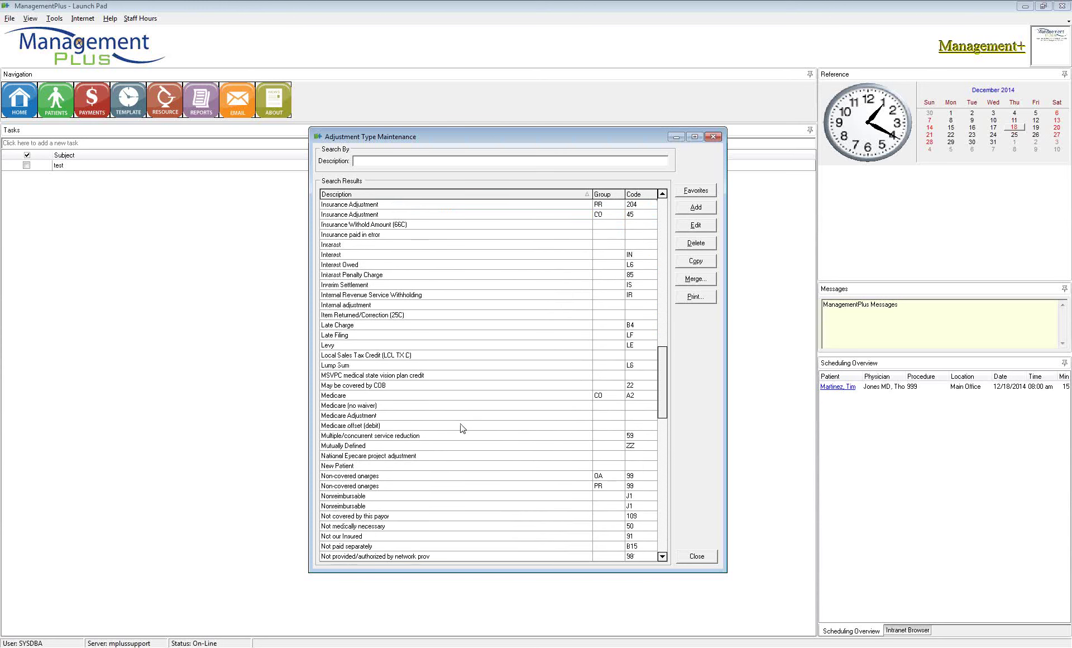
{"action": "scroll", "coordinate": [462, 429], "scroll_direction": "down", "scroll_amount": 7}
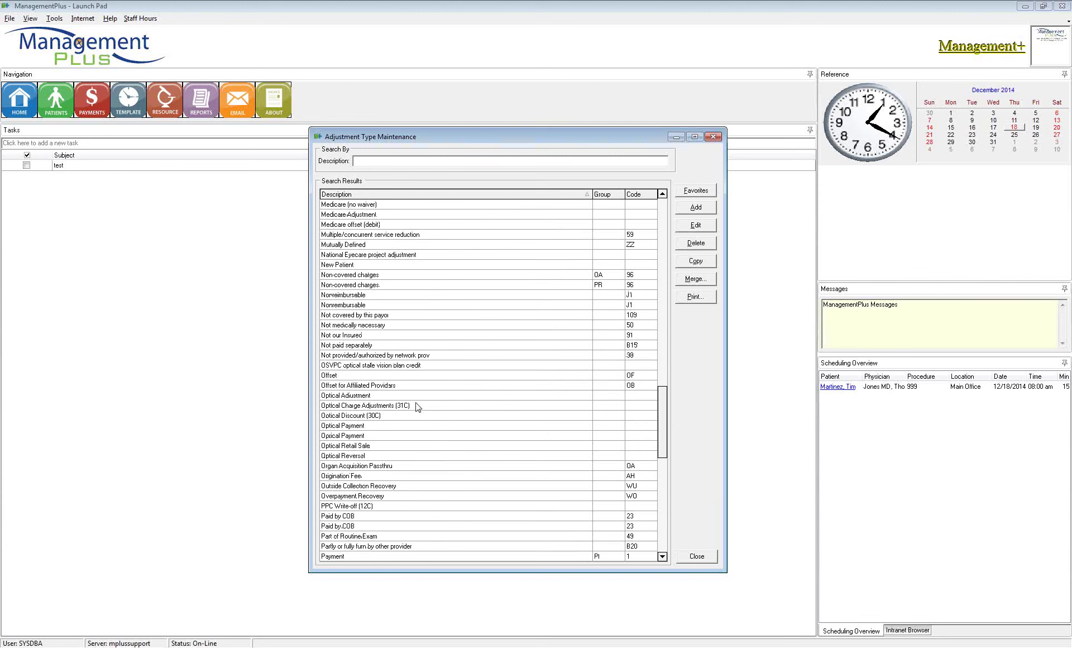
{"action": "left_click", "coordinate": [406, 345]}
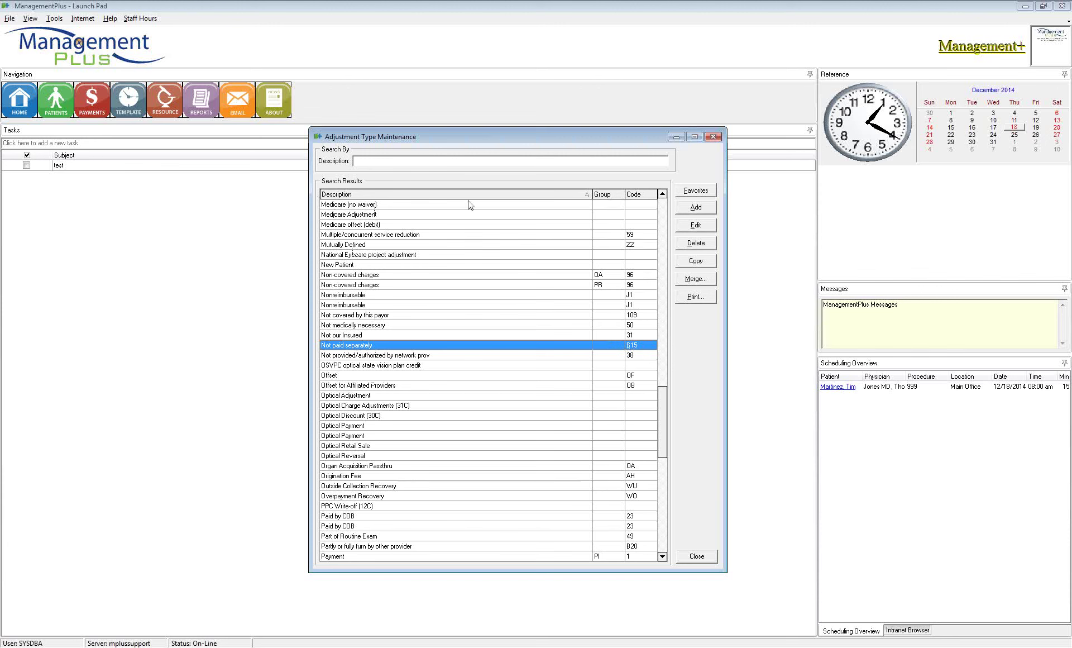
{"action": "left_click", "coordinate": [612, 193]}
{"action": "left_click", "coordinate": [641, 193]}
{"action": "left_click", "coordinate": [607, 196]}
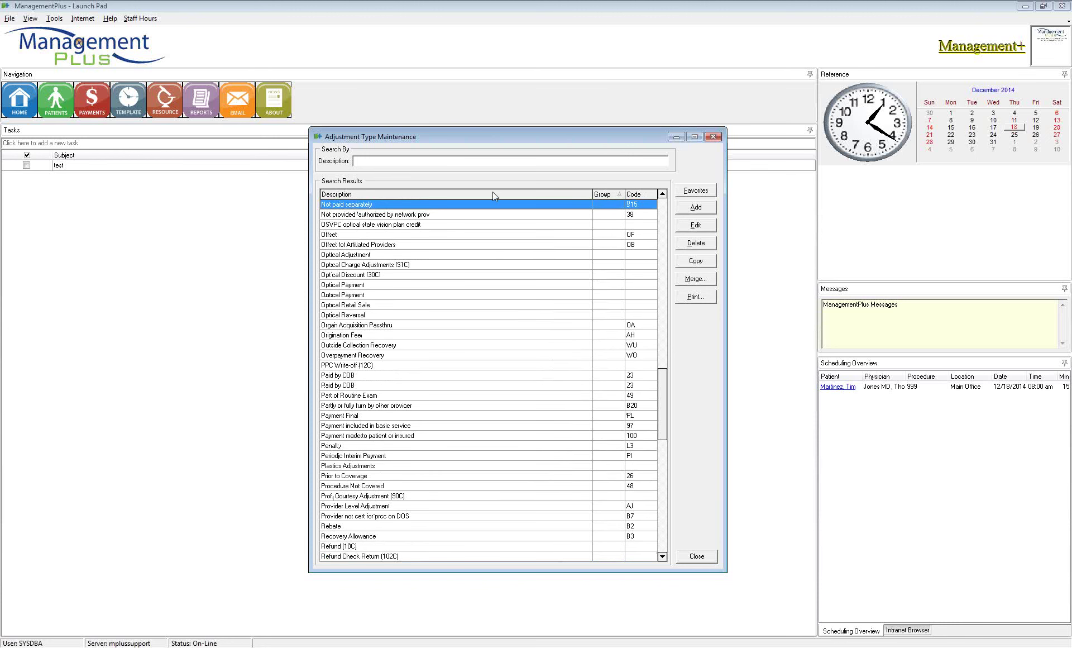
{"action": "left_click", "coordinate": [483, 194]}
{"action": "scroll", "coordinate": [471, 290], "scroll_direction": "up", "scroll_amount": 8}
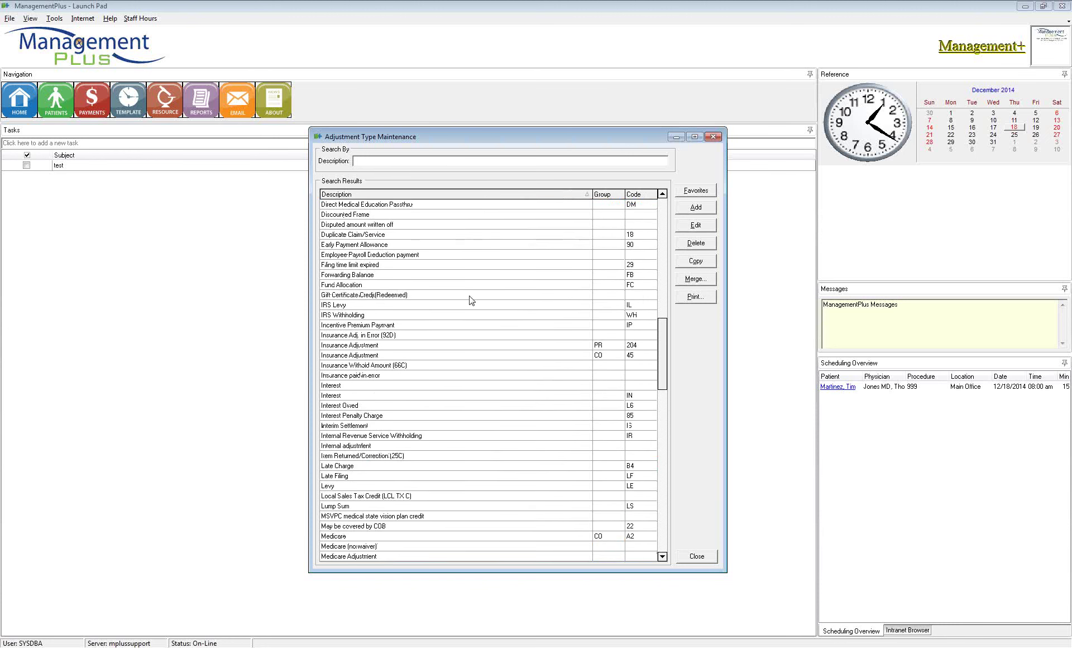
{"action": "scroll", "coordinate": [472, 302], "scroll_direction": "up", "scroll_amount": 10}
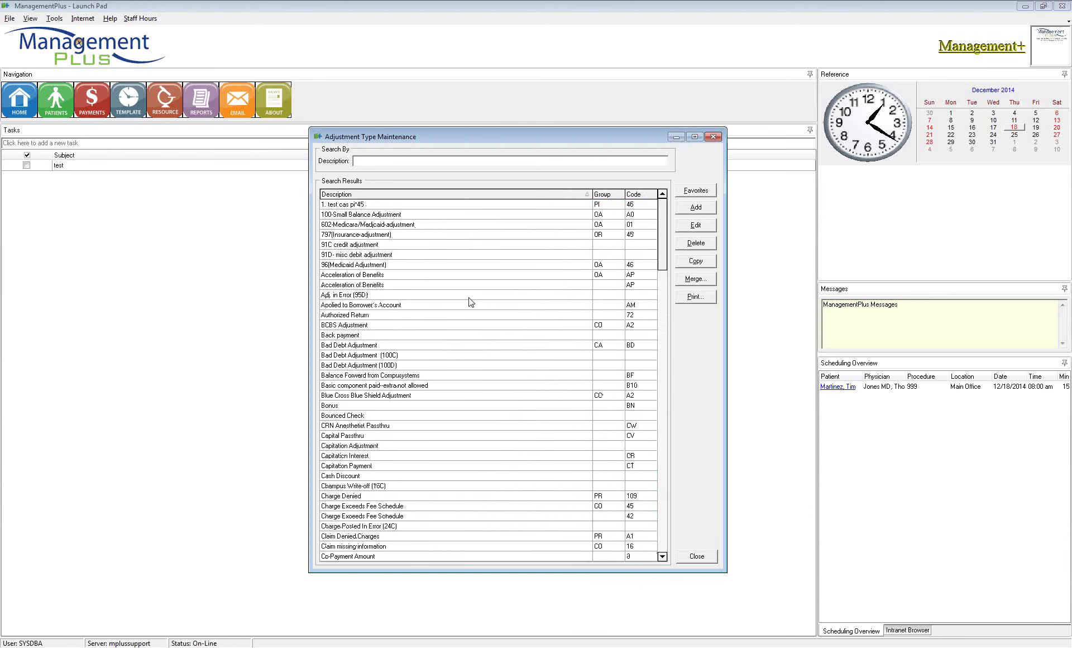
Step: Re-sort the adjustment types list by Group and then by Code
{"action": "scroll", "coordinate": [471, 302], "scroll_direction": "down", "scroll_amount": 10}
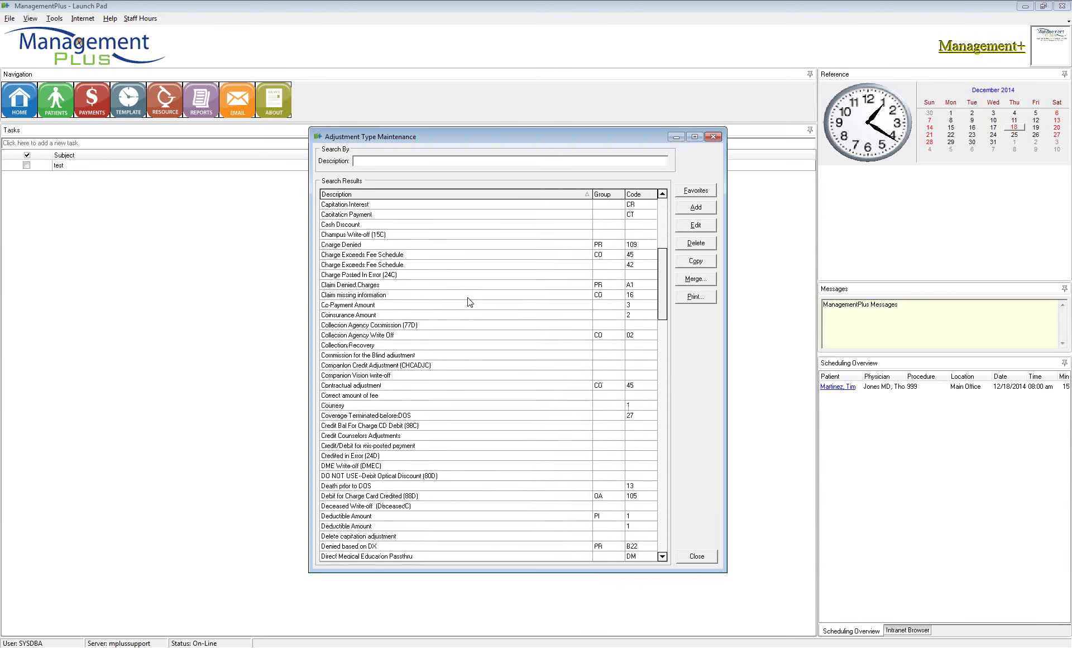
{"action": "scroll", "coordinate": [469, 302], "scroll_direction": "down", "scroll_amount": 8}
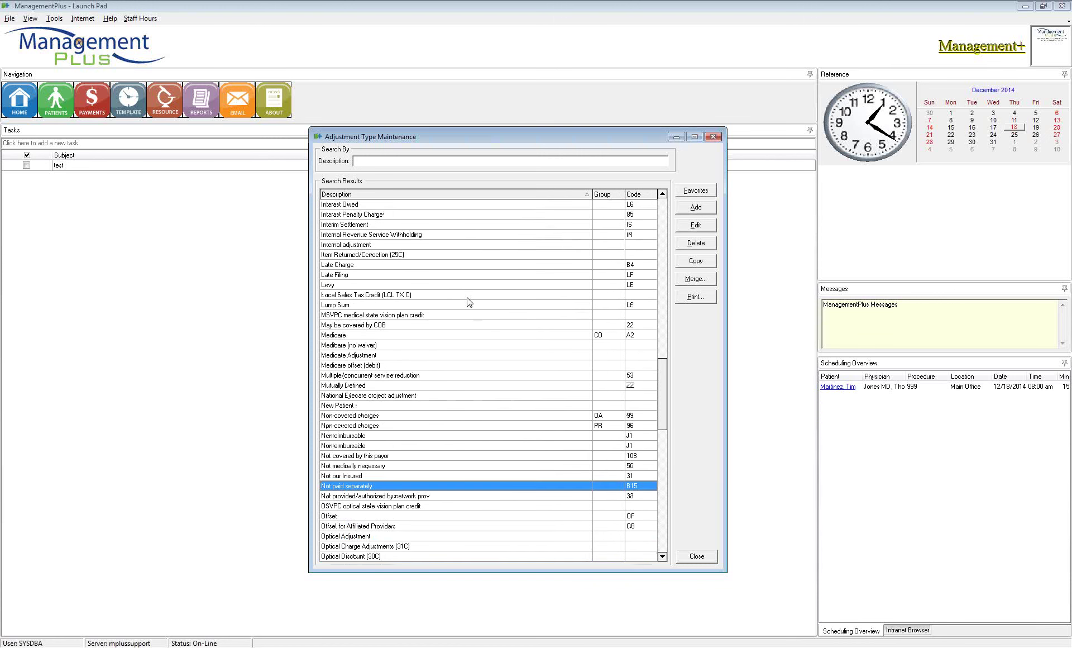
{"action": "scroll", "coordinate": [469, 302], "scroll_direction": "down", "scroll_amount": 2}
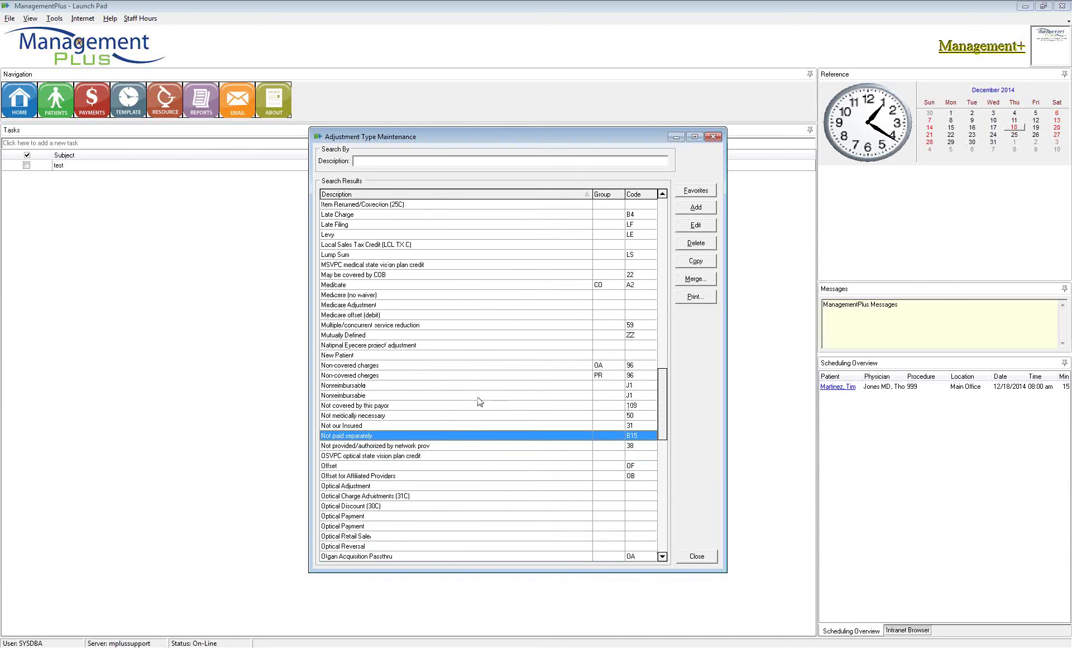
{"action": "left_click", "coordinate": [613, 193]}
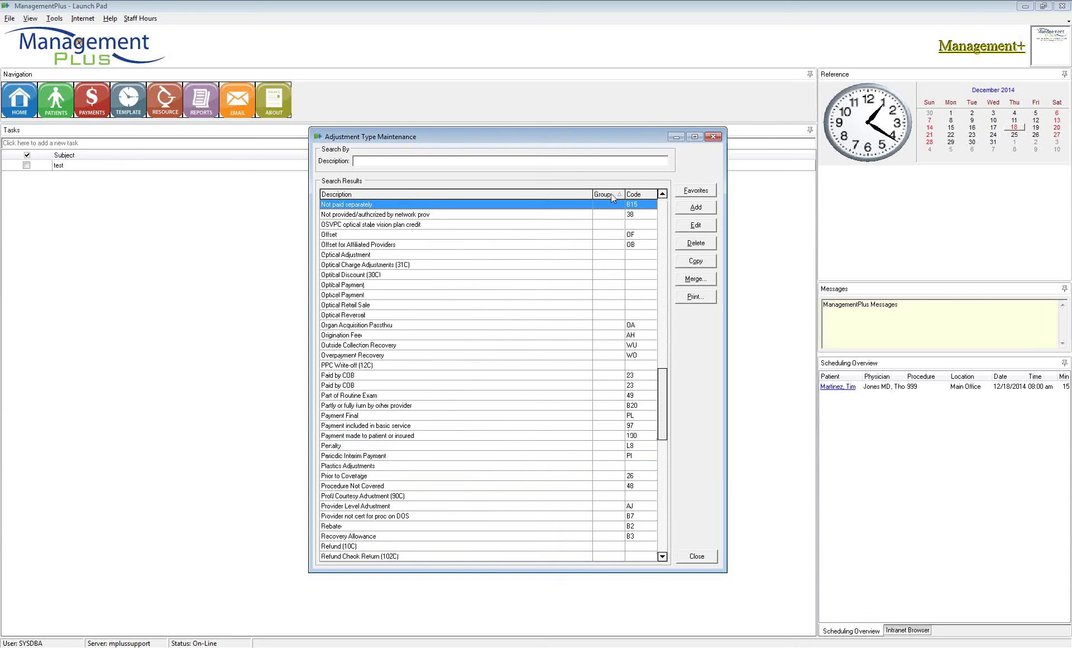
{"action": "left_click", "coordinate": [645, 193]}
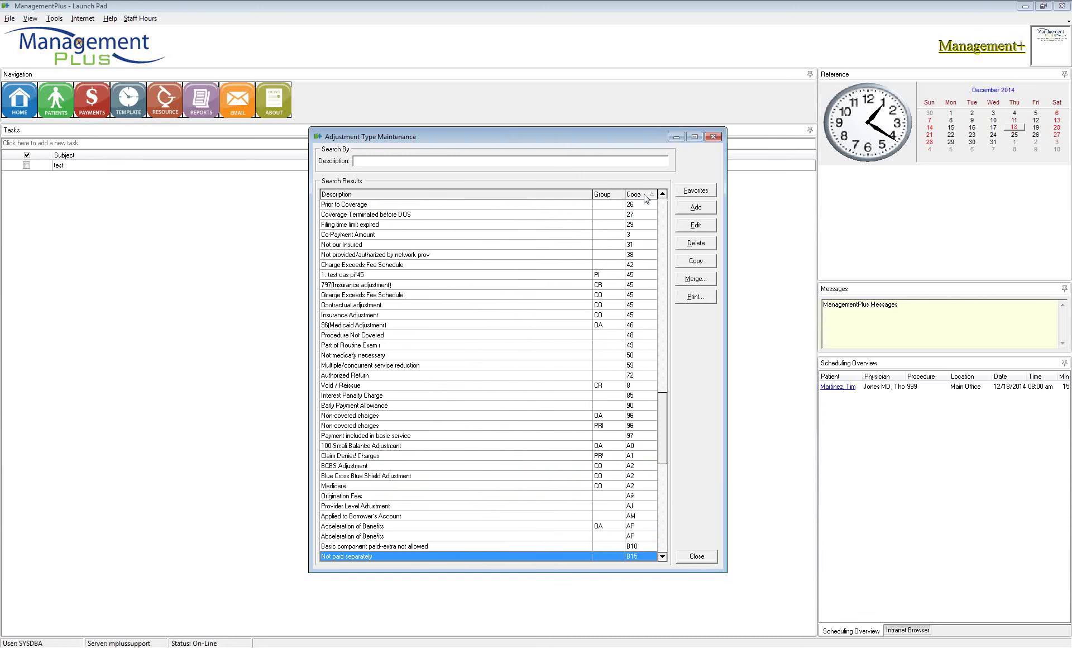
{"action": "left_click", "coordinate": [612, 194]}
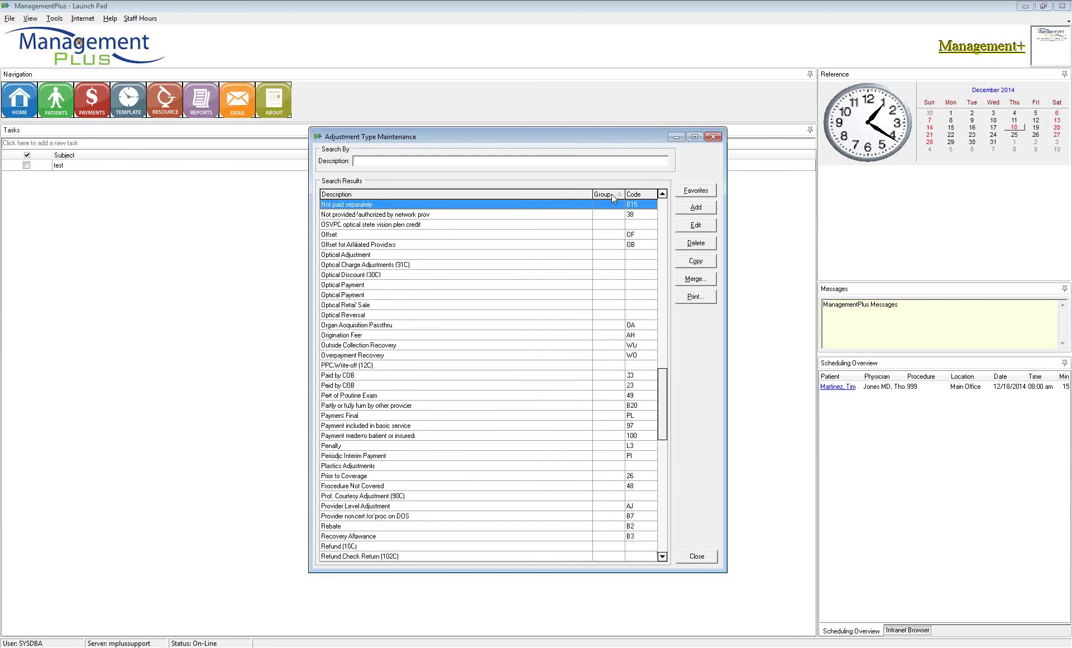
{"action": "left_click", "coordinate": [642, 194]}
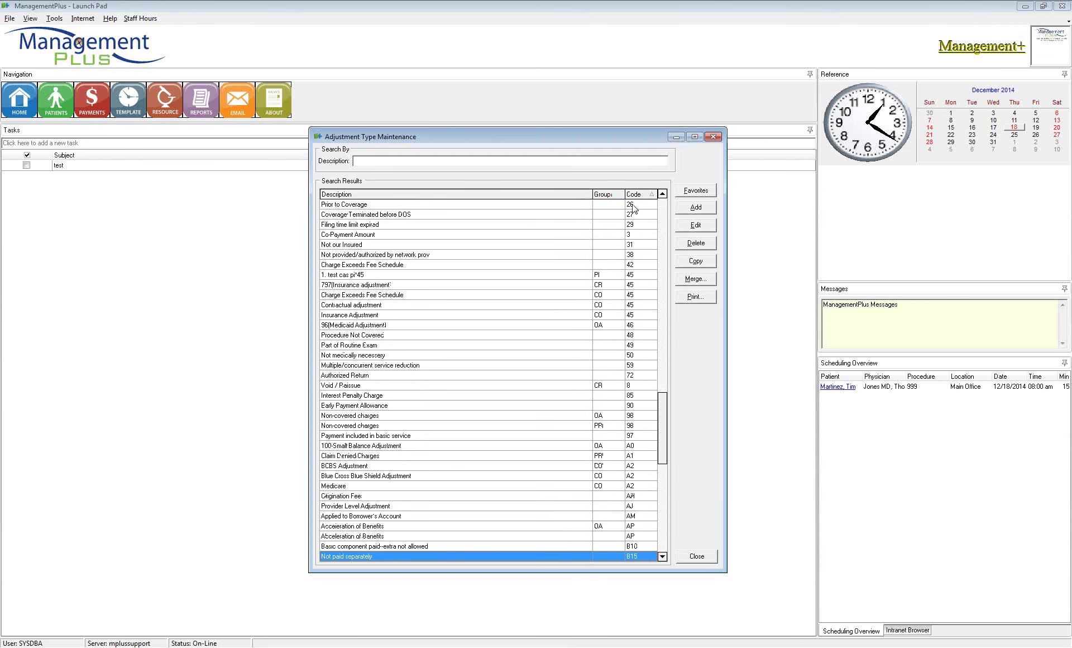
Step: Browse the code-sorted list and select the first Paid by COB entry
{"action": "mouse_move", "coordinate": [622, 467]}
{"action": "left_mouse_down"}
{"action": "mouse_move", "coordinate": [619, 488]}
{"action": "mouse_move", "coordinate": [611, 465]}
{"action": "left_mouse_up"}
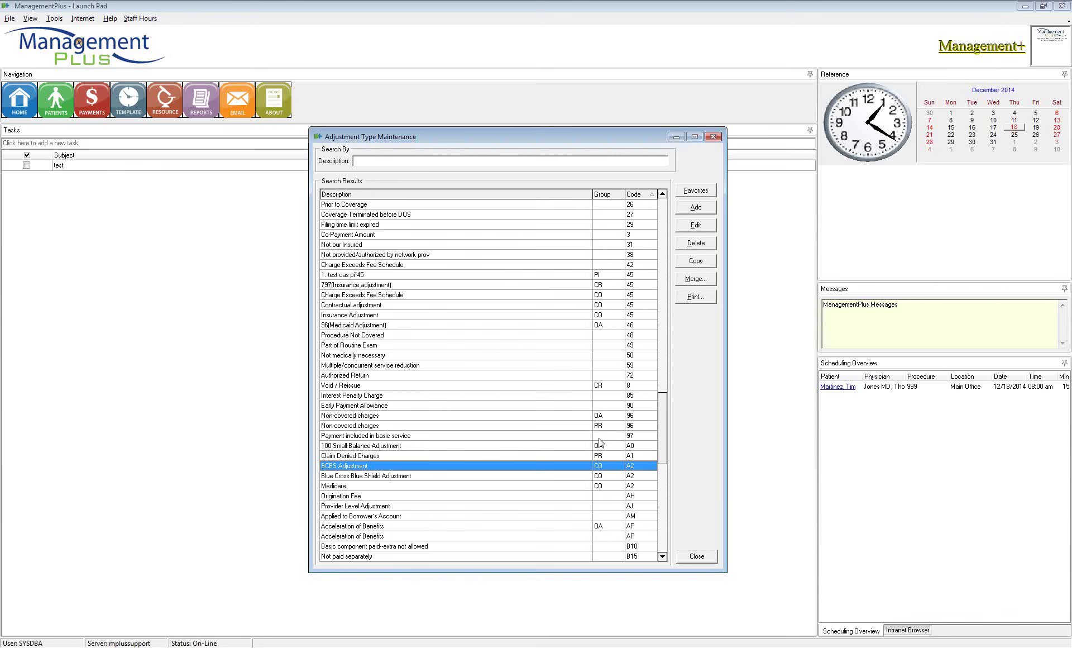
{"action": "left_click_drag", "start_coordinate": [662, 441], "coordinate": [660, 525]}
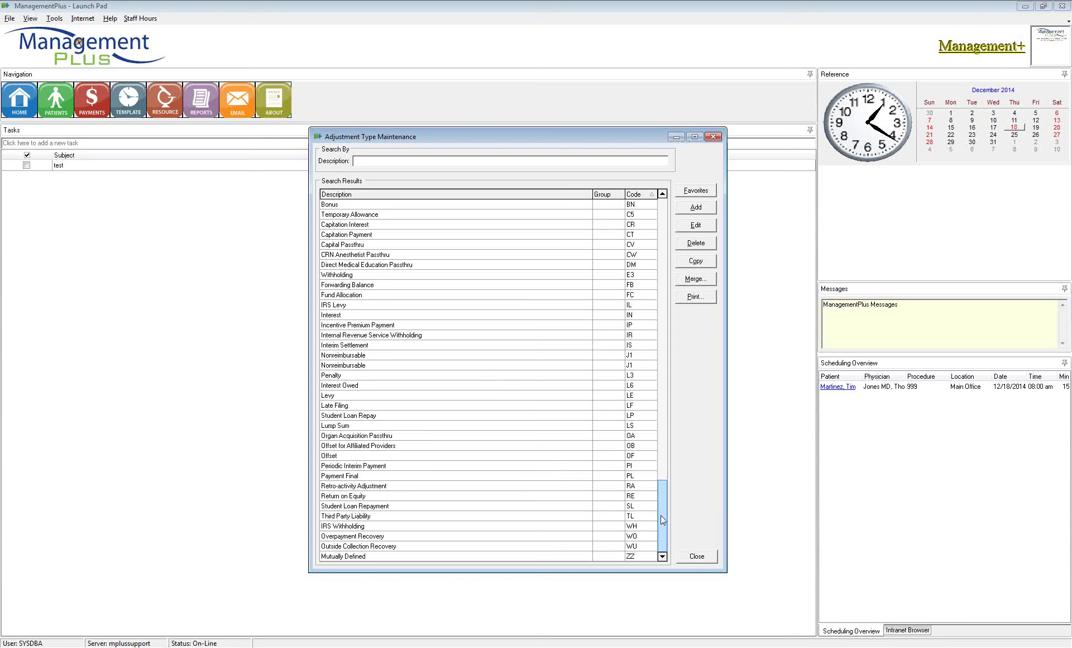
{"action": "left_click_drag", "start_coordinate": [661, 515], "coordinate": [671, 397]}
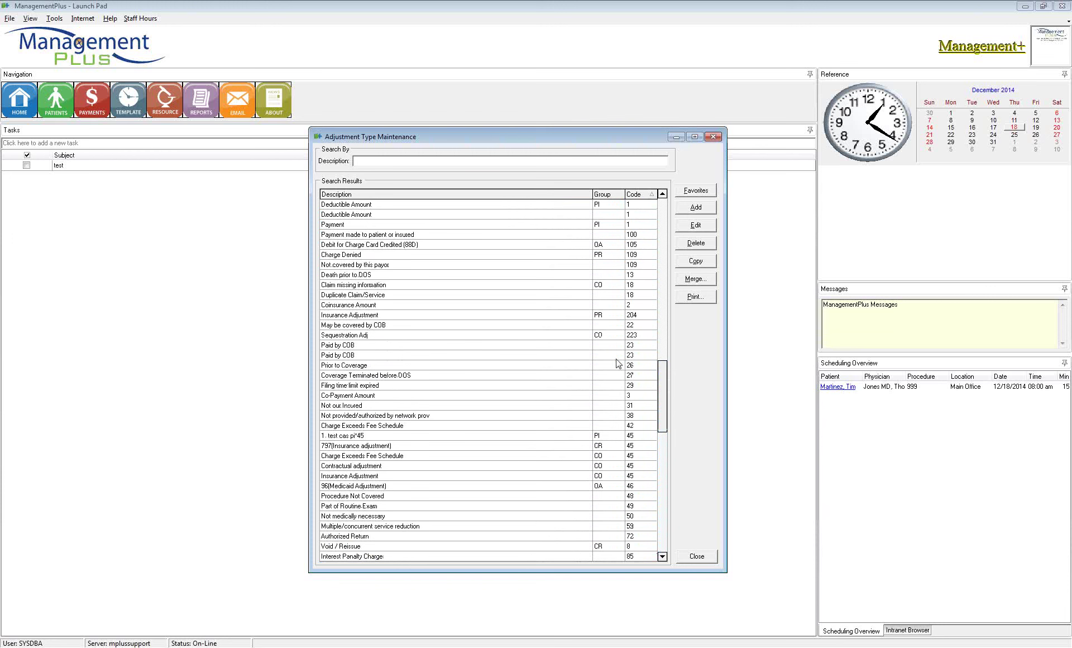
{"action": "left_click", "coordinate": [566, 346]}
{"action": "left_click", "coordinate": [561, 359]}
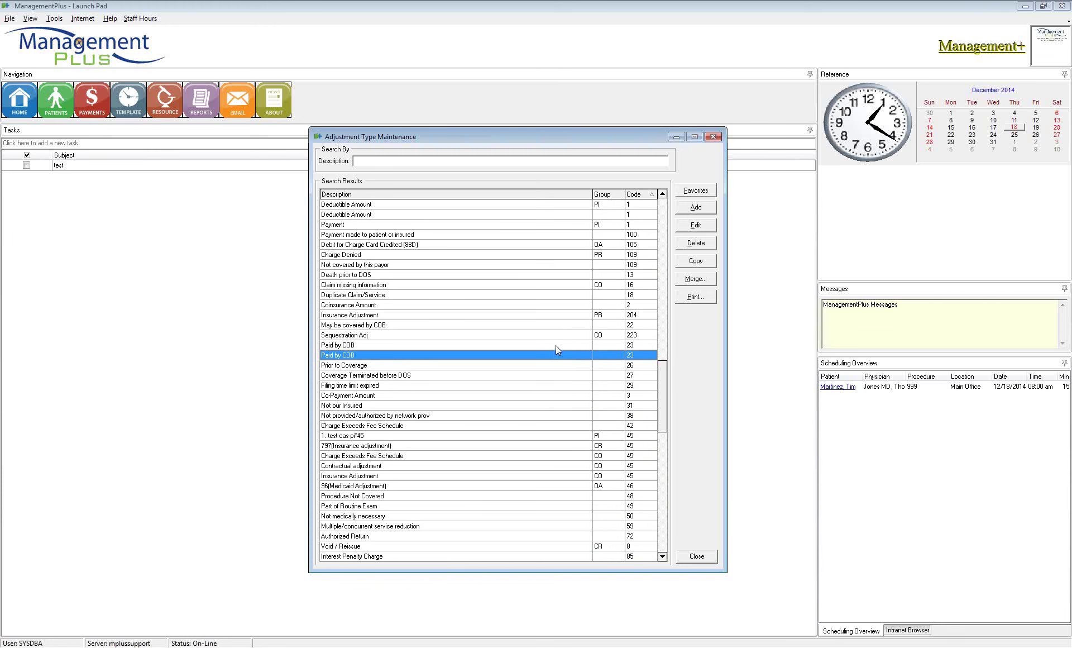
{"action": "left_click", "coordinate": [497, 346]}
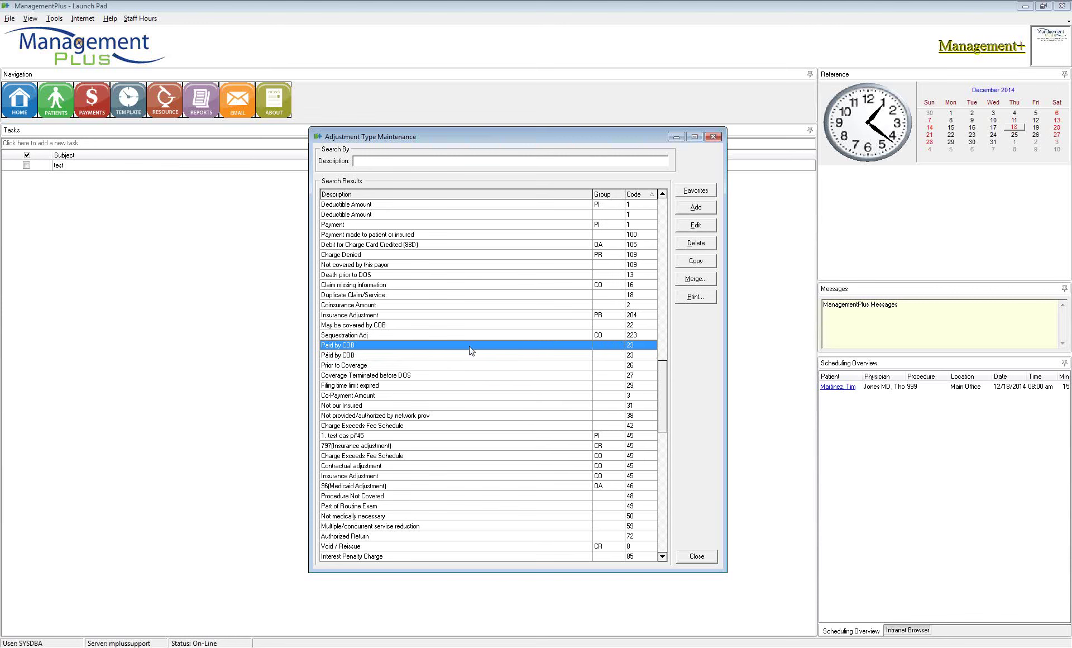
{"action": "double_click", "coordinate": [557, 346]}
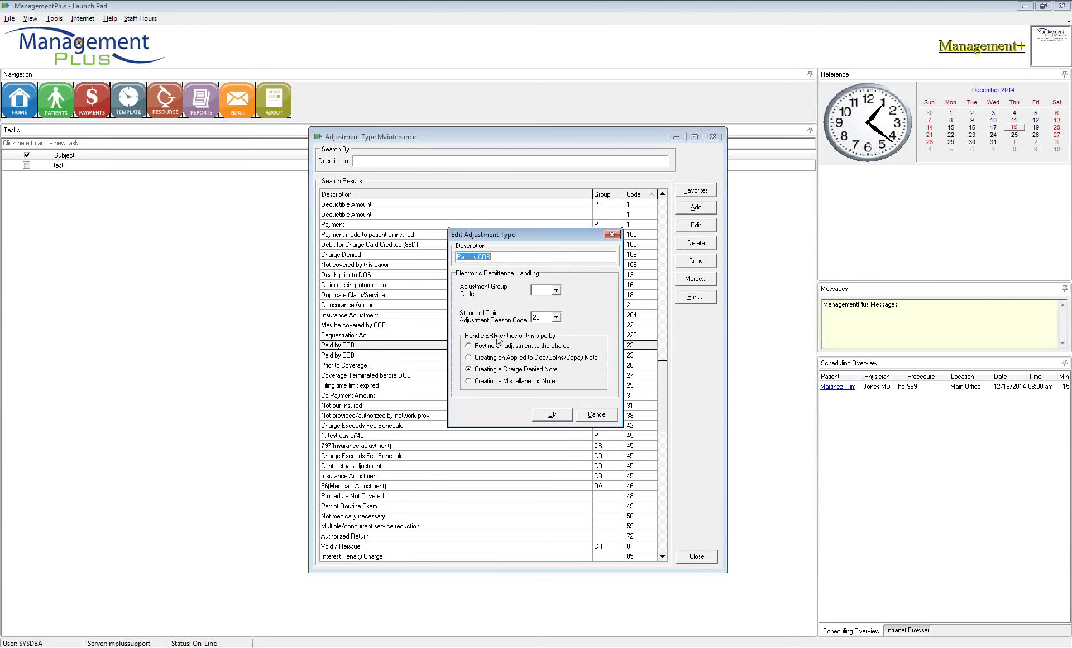
{"action": "left_click", "coordinate": [470, 347]}
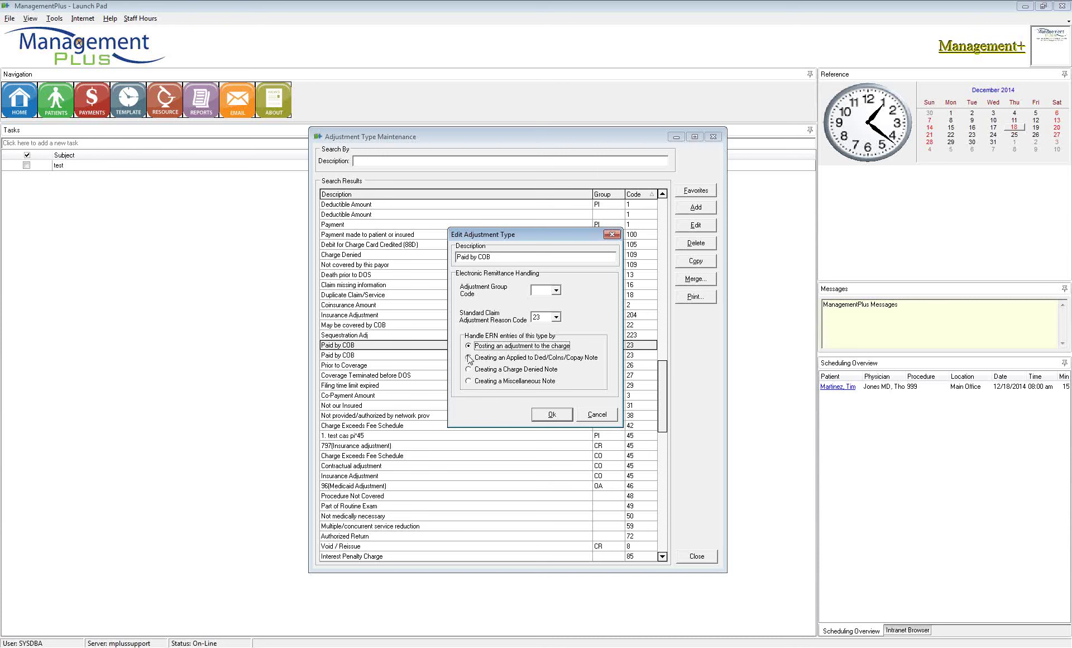
{"action": "left_click", "coordinate": [469, 357]}
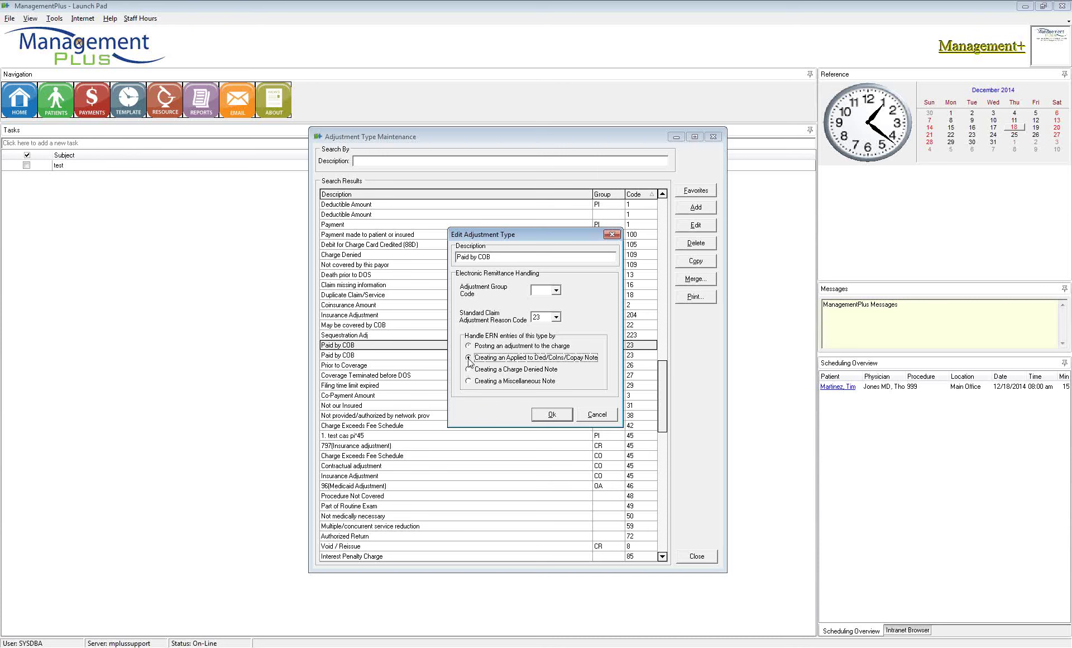
{"action": "left_click", "coordinate": [469, 369]}
{"action": "left_click", "coordinate": [469, 382]}
{"action": "left_click", "coordinate": [469, 370]}
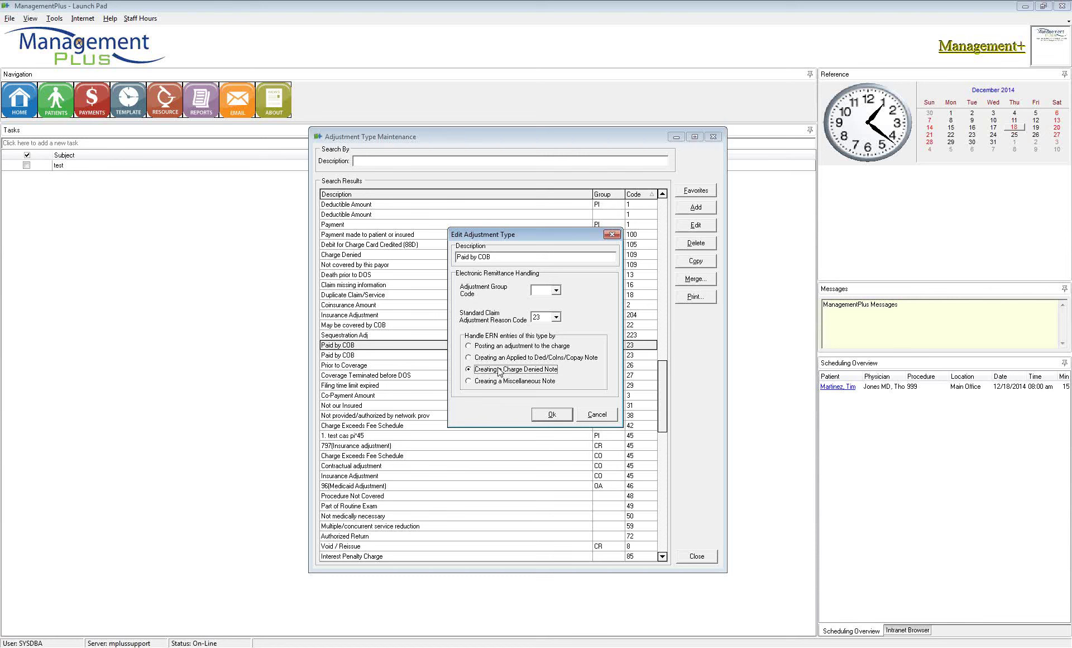
{"action": "left_click", "coordinate": [470, 381]}
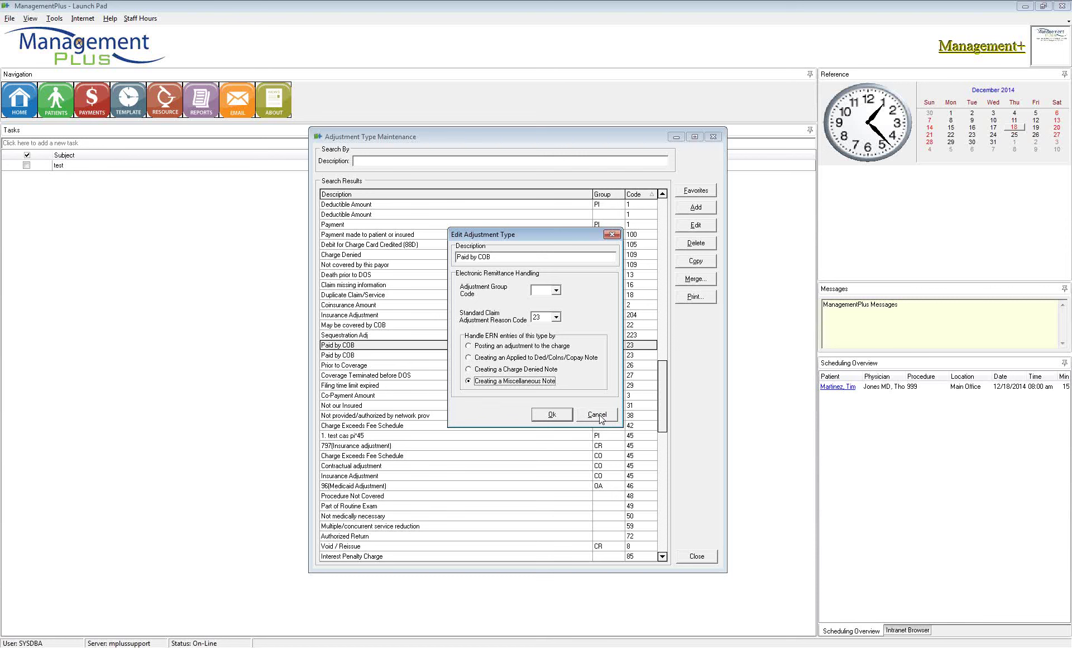
{"action": "left_click", "coordinate": [600, 415]}
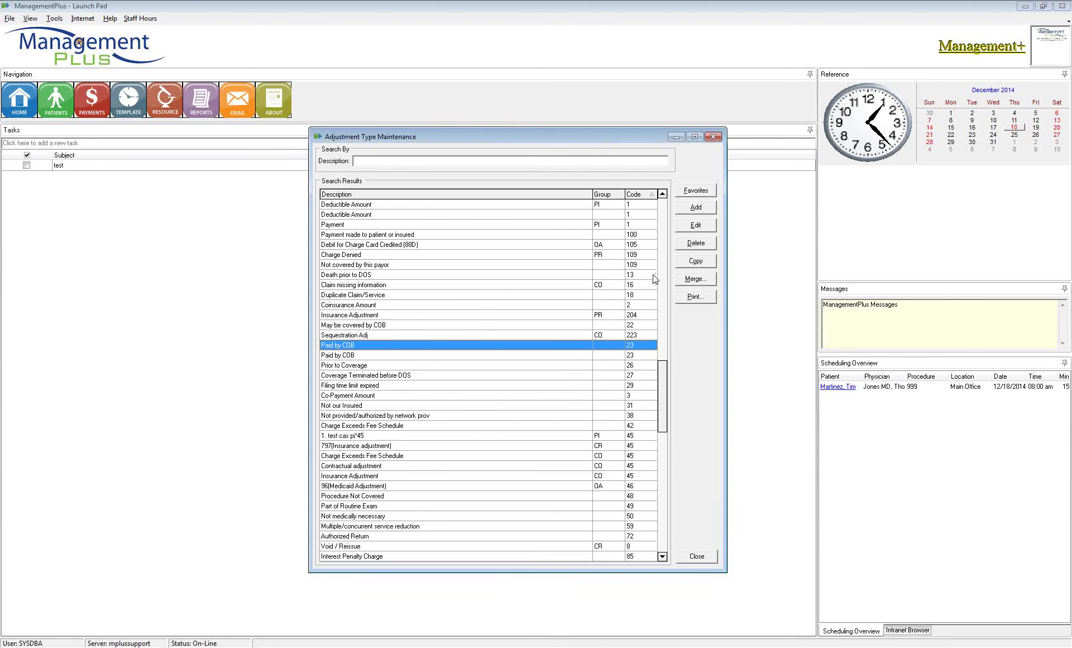
{"action": "left_click", "coordinate": [580, 356]}
{"action": "left_click", "coordinate": [576, 344]}
{"action": "left_click", "coordinate": [574, 352]}
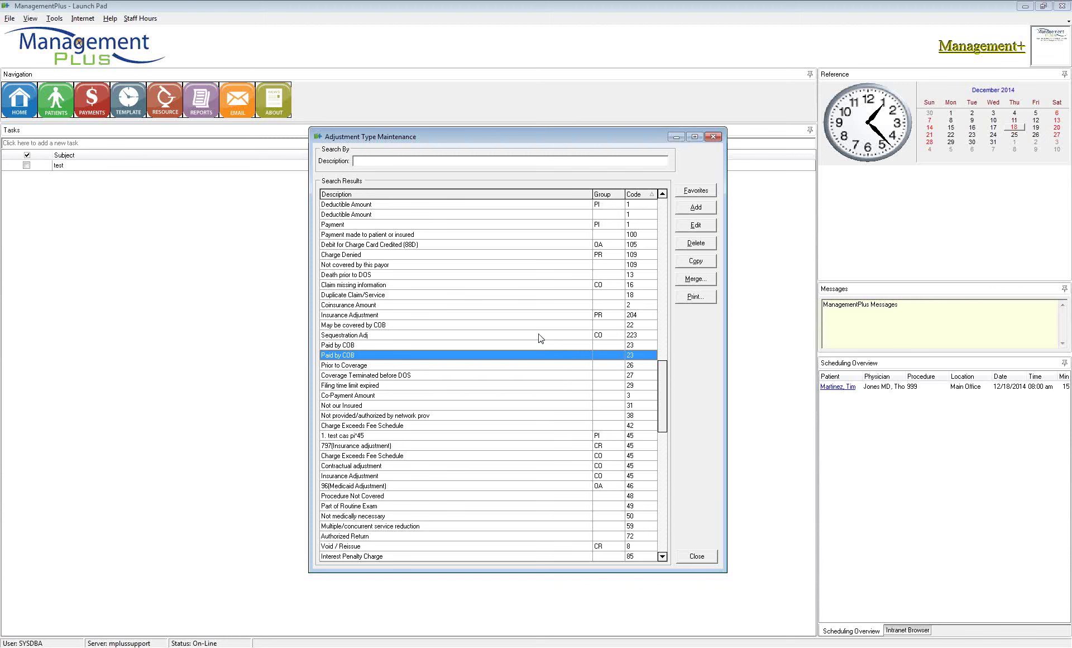
Step: Delete the Debit for Charge Card Credited (88D) adjustment type
{"action": "left_click", "coordinate": [458, 244]}
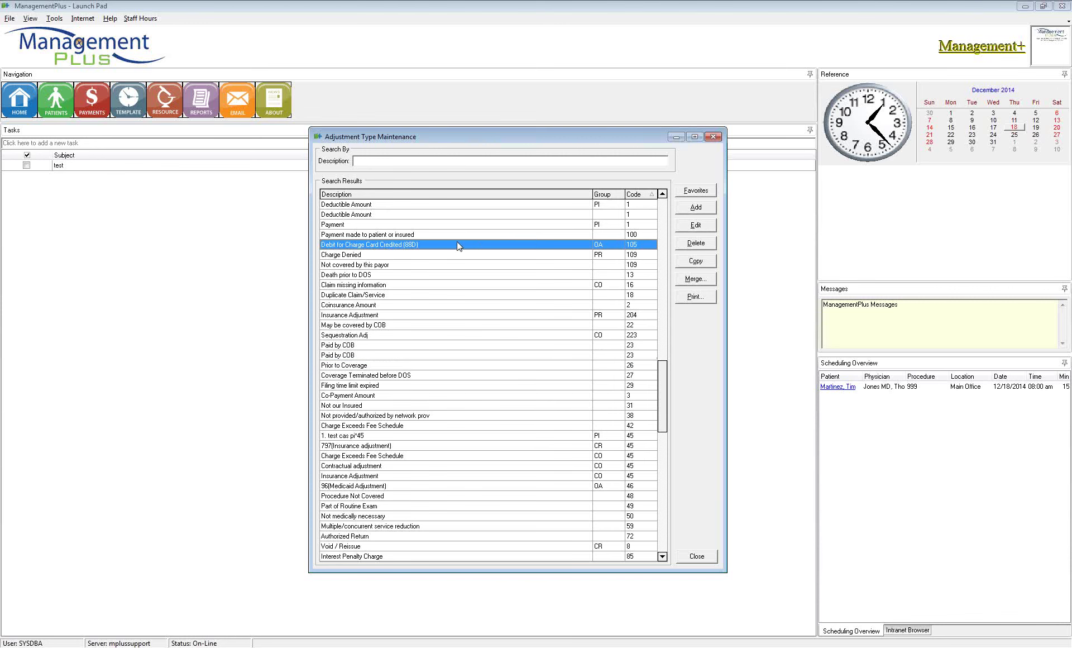
{"action": "left_click", "coordinate": [695, 243]}
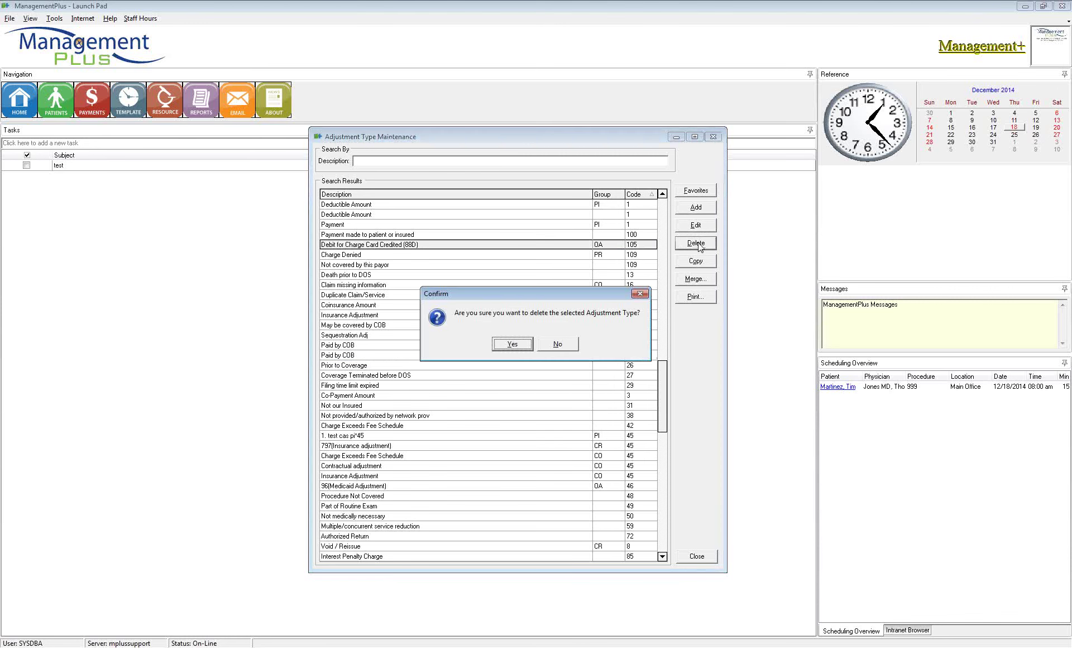
{"action": "left_click", "coordinate": [523, 346]}
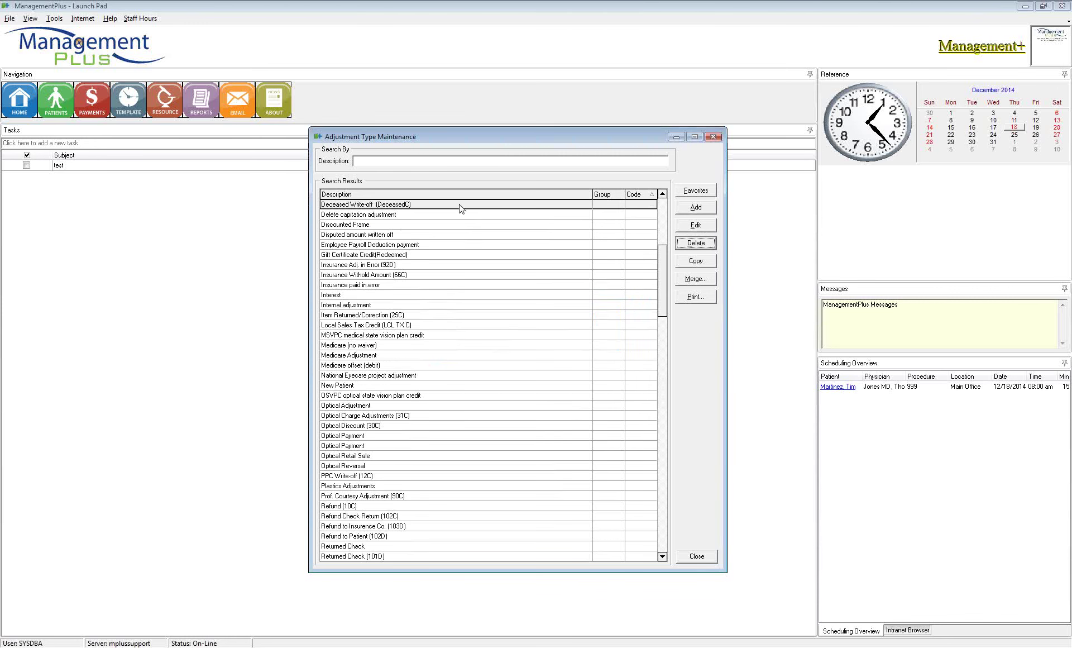
{"action": "left_click_drag", "start_coordinate": [666, 249], "coordinate": [665, 224]}
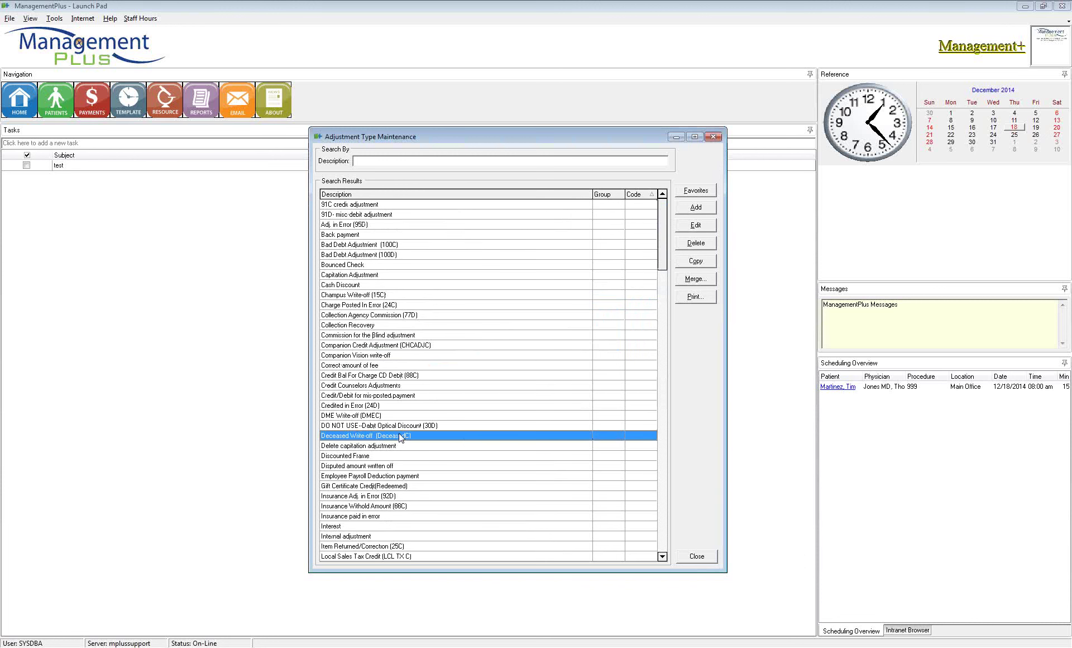
Step: Try deleting Champus Write-off (15C) and dismiss the in-use warning that blocks it
{"action": "left_click", "coordinate": [393, 295]}
{"action": "left_click", "coordinate": [687, 245]}
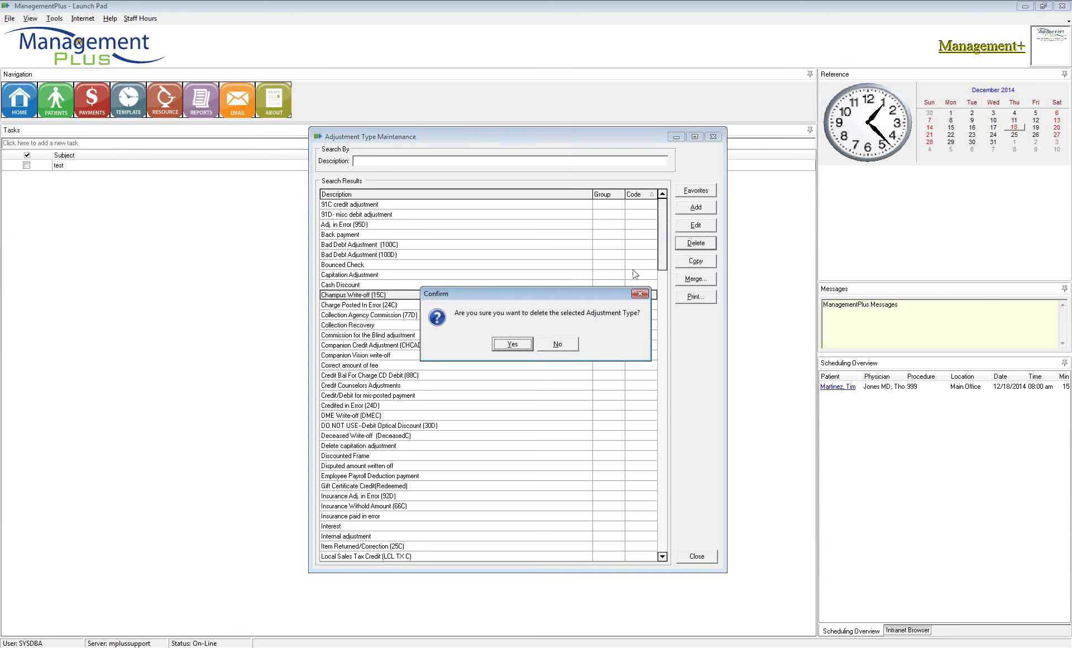
{"action": "left_click", "coordinate": [525, 345]}
{"action": "left_click_drag", "start_coordinate": [515, 294], "coordinate": [508, 279]}
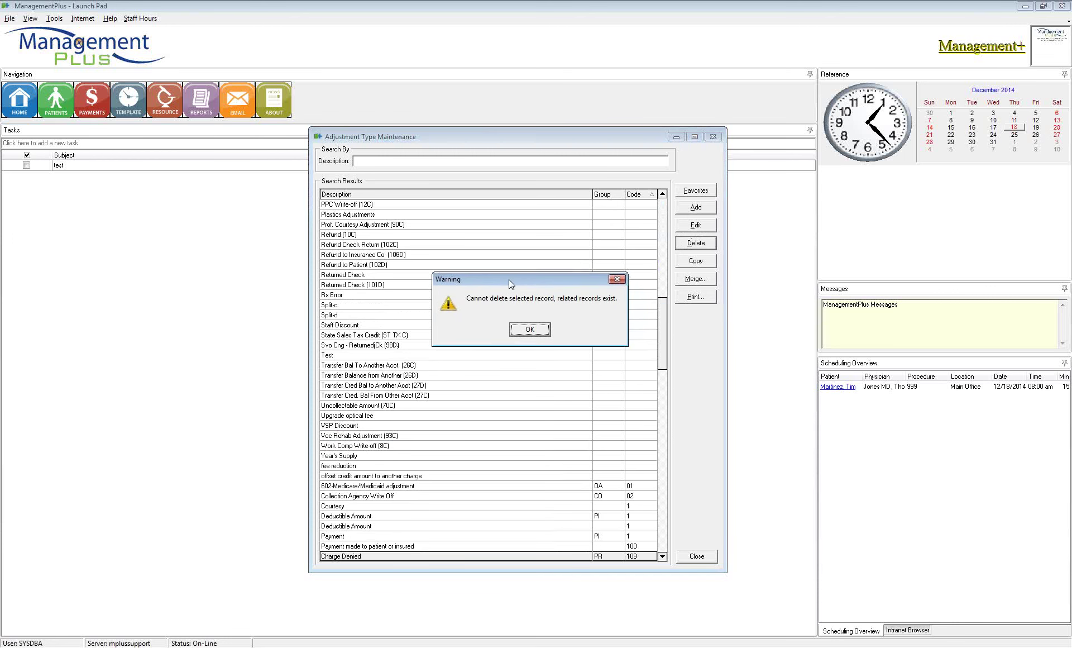
{"action": "left_click", "coordinate": [531, 331]}
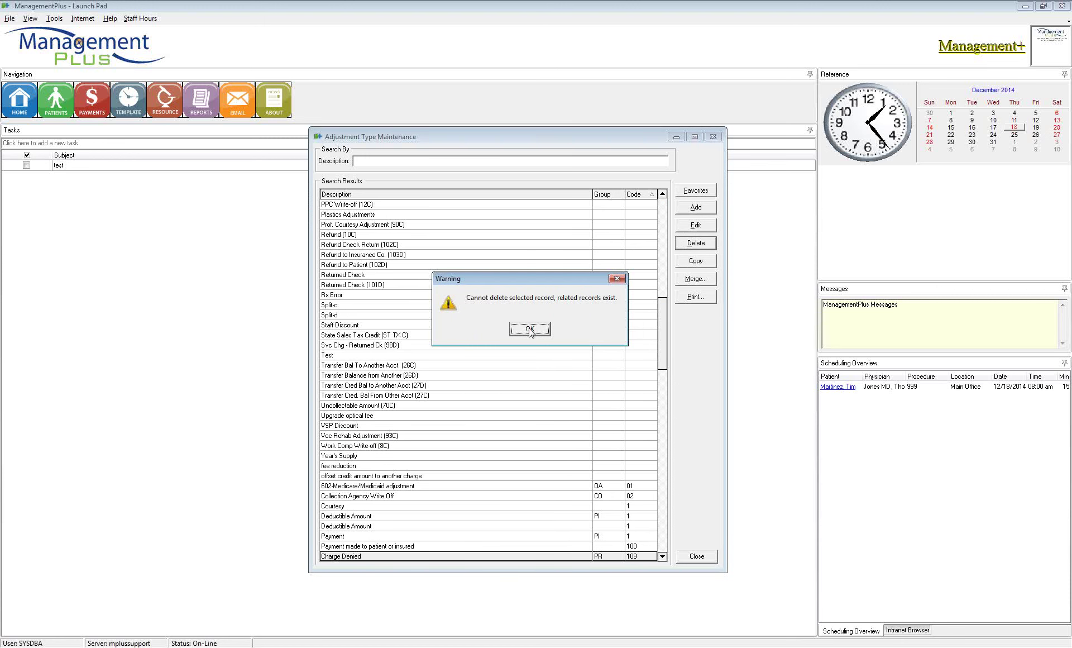
{"action": "left_click", "coordinate": [530, 330]}
{"action": "scroll", "coordinate": [462, 333], "scroll_direction": "down", "scroll_amount": 18}
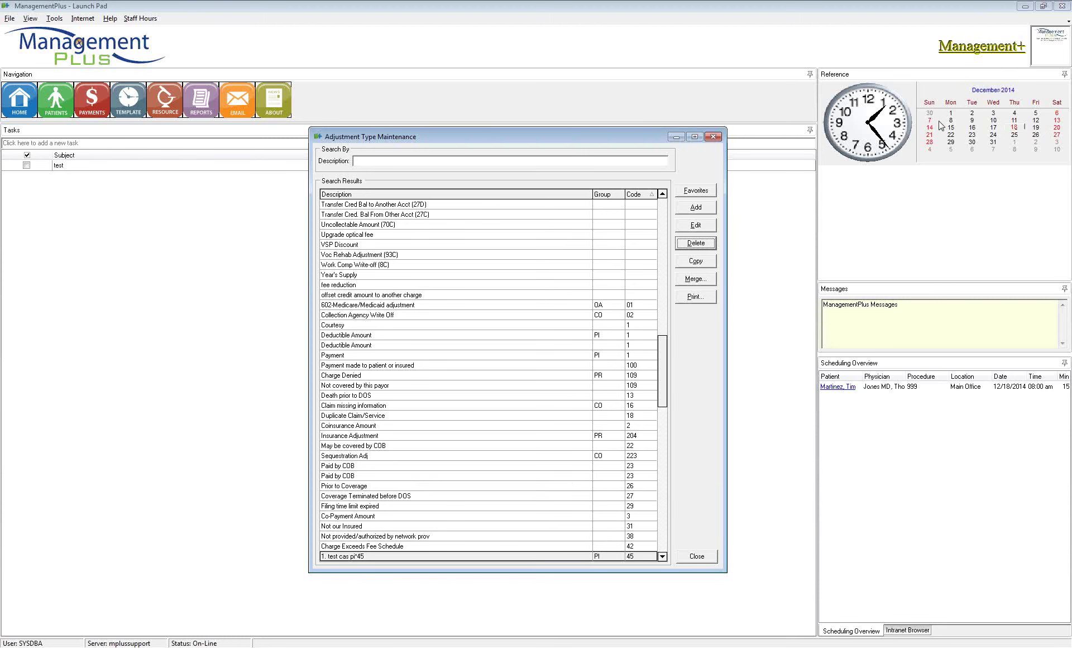
{"action": "left_click_drag", "start_coordinate": [563, 137], "coordinate": [548, 133]}
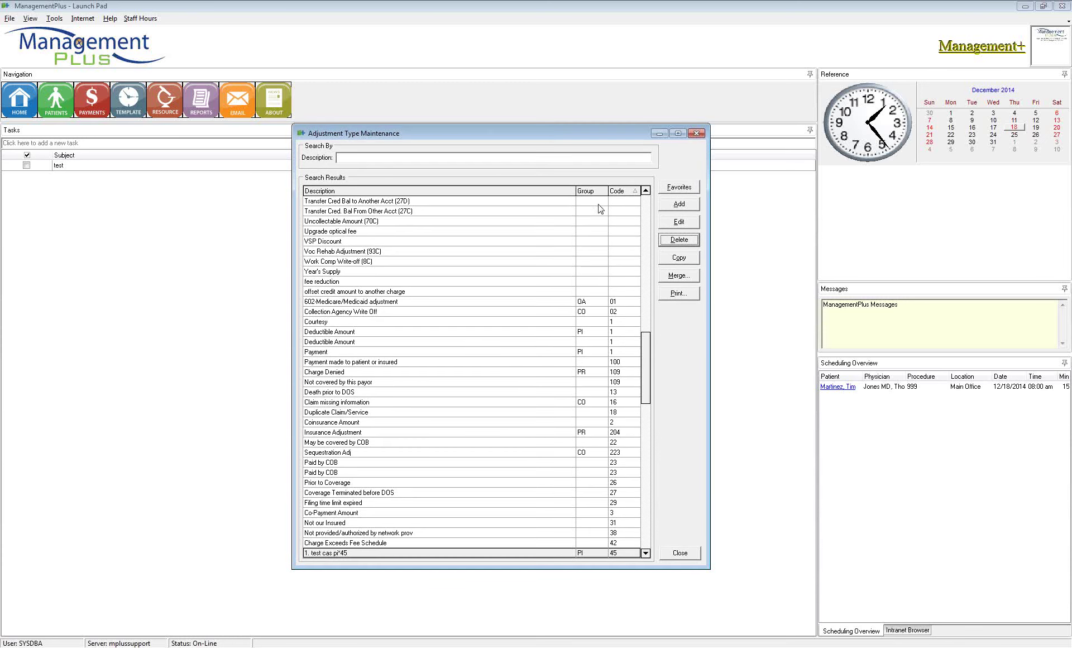